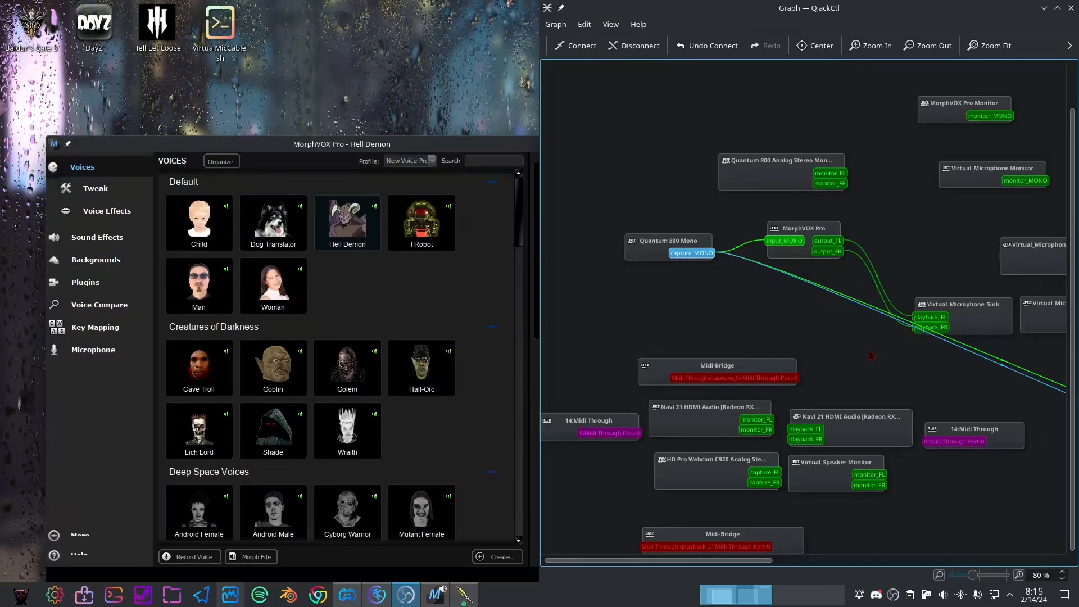
Minimize the QjackCtl graph and reposition the MorphVOX Pro and JACK Audio Connection Kit windows so both are fully visible
left_click(473, 147)
key("alt+Tab")
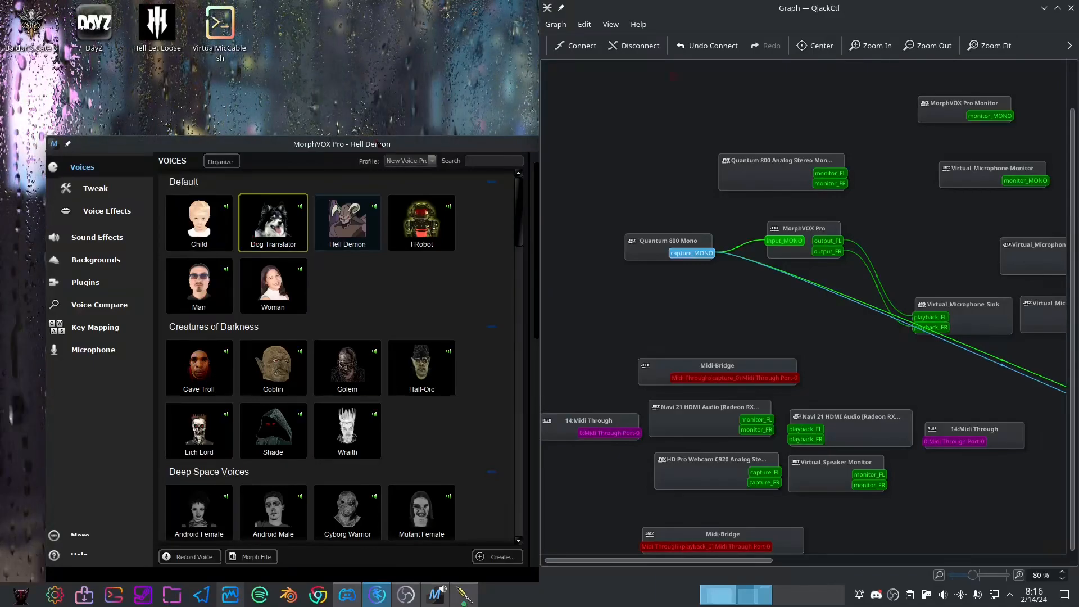
mouse_move(353, 140)
left_mouse_down()
mouse_move(316, 120)
mouse_move(357, 128)
left_mouse_up()
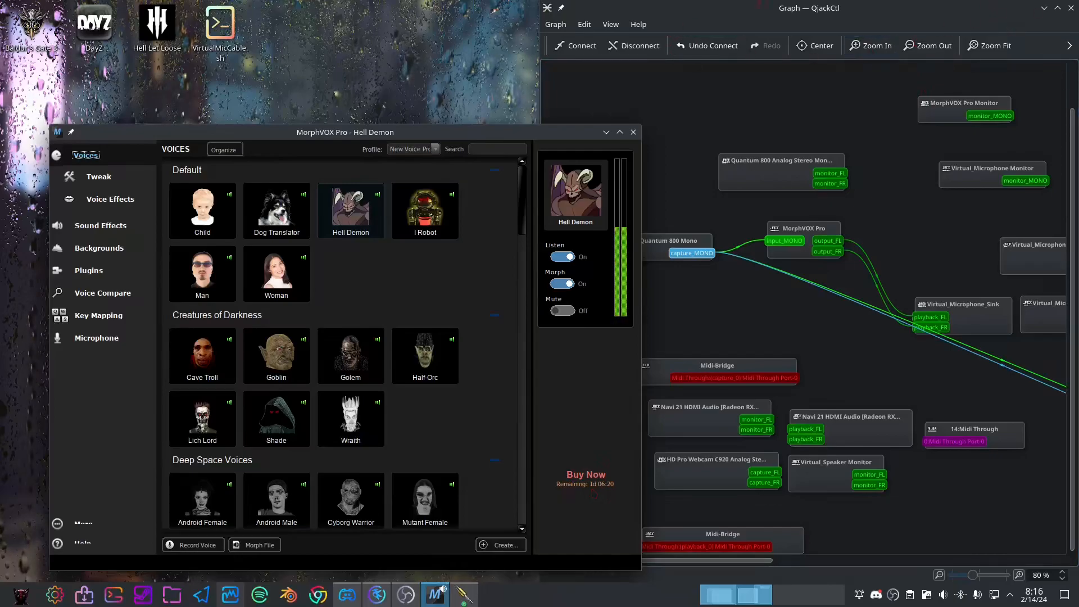
left_click(766, 15)
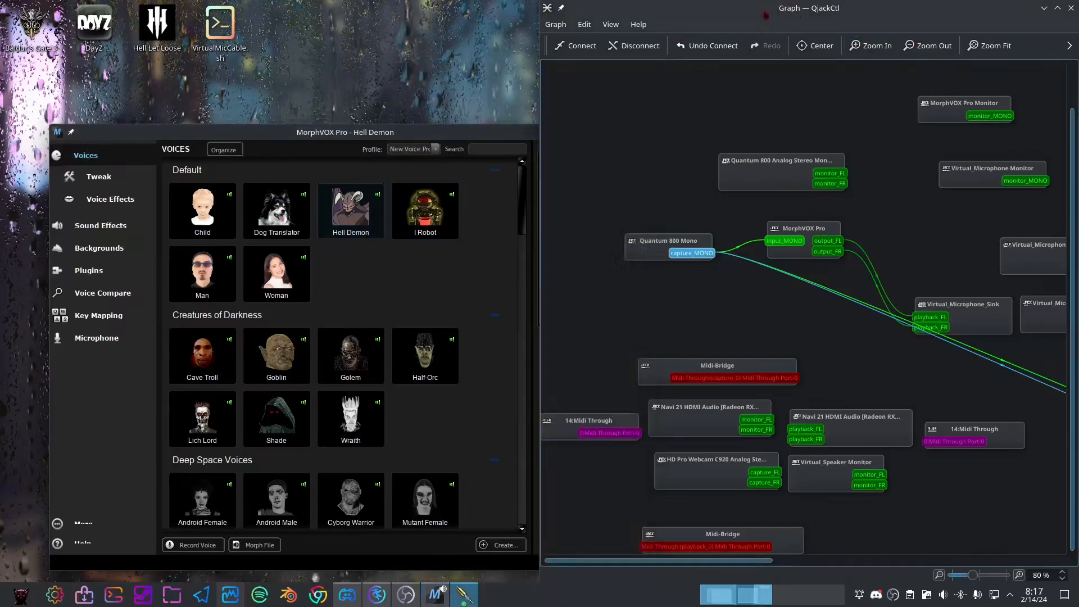
left_click(1045, 9)
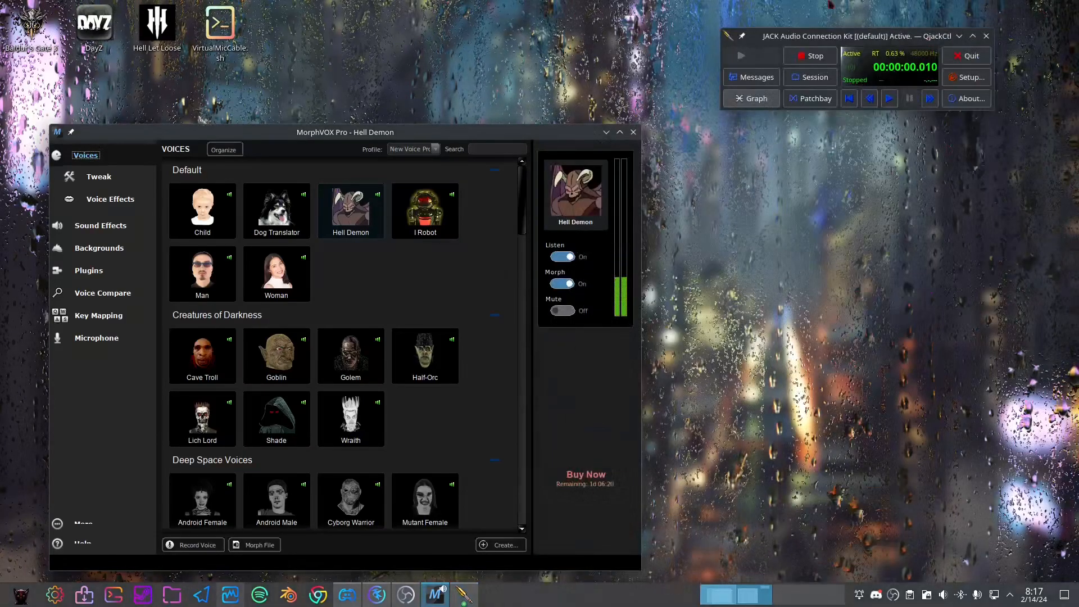
left_click_drag(862, 45, 846, 61)
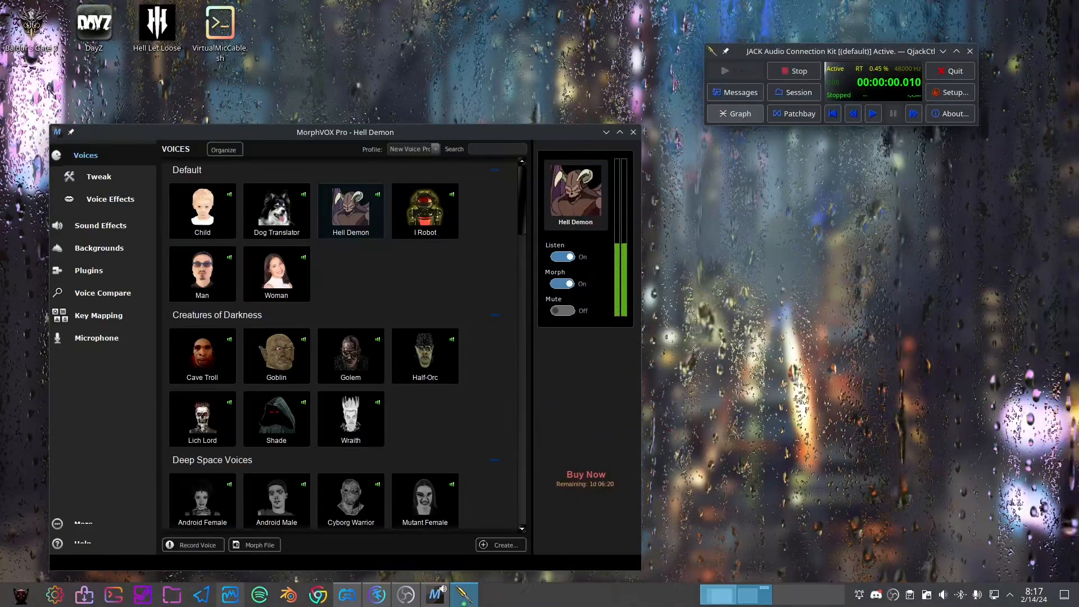
Restore the QjackCtl connection graph and maximize it to inspect the full audio routing
left_click(464, 596)
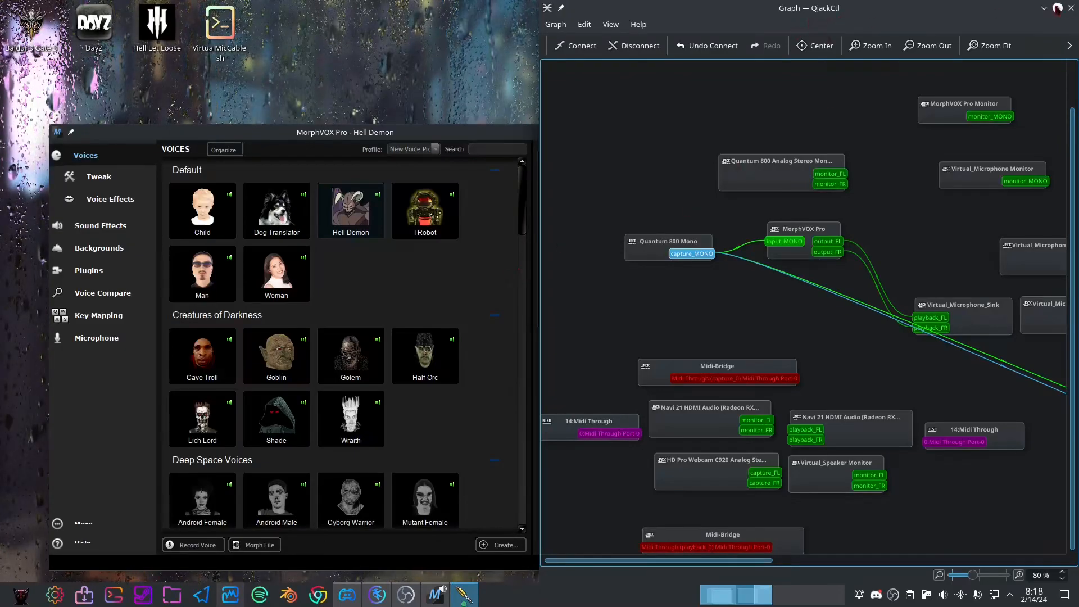
left_click_drag(1008, 7, 589, 141)
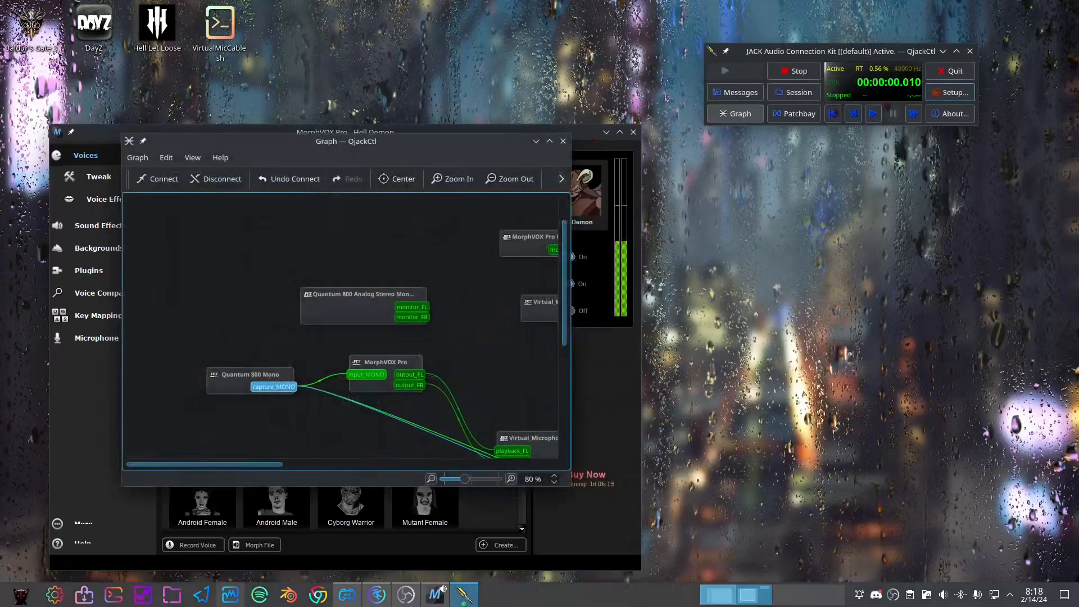
left_click(550, 141)
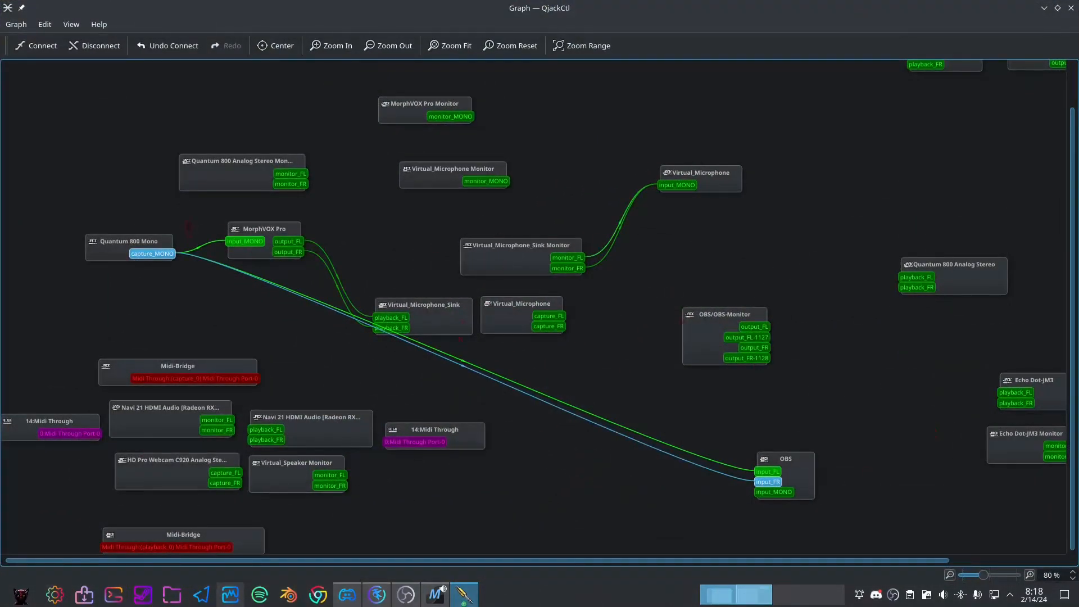
scroll(414, 249, "up", 1)
scroll(413, 255, "down", 1)
scroll(356, 275, "up", 1)
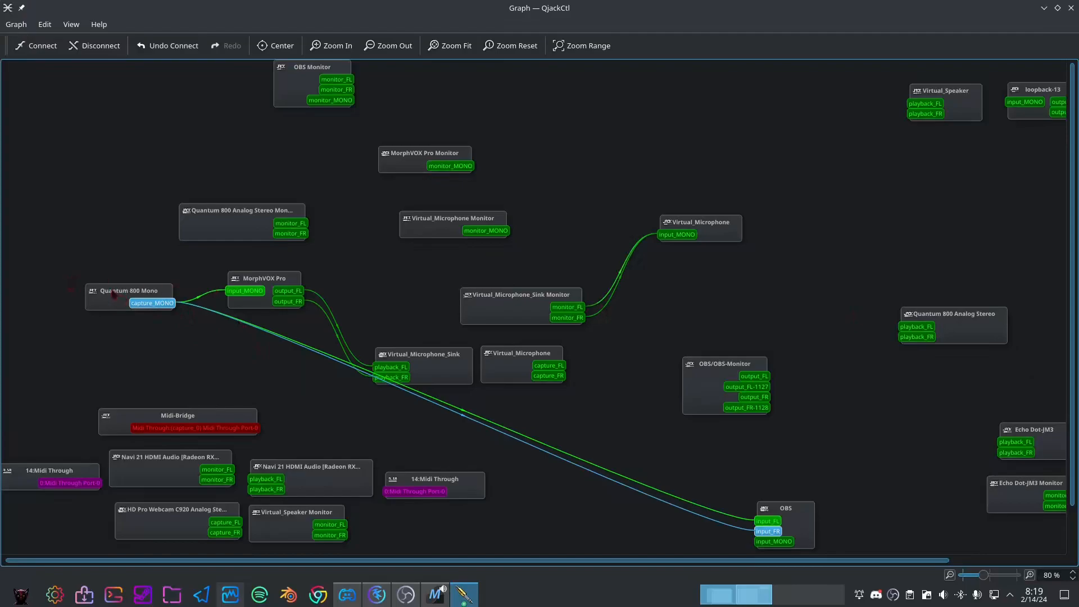
Shift the Quantum 800 Mono and Quantum 800 Analog Stereo nodes slightly to the left and minimize the graph
left_click_drag(114, 294, 91, 297)
left_click_drag(923, 315, 898, 306)
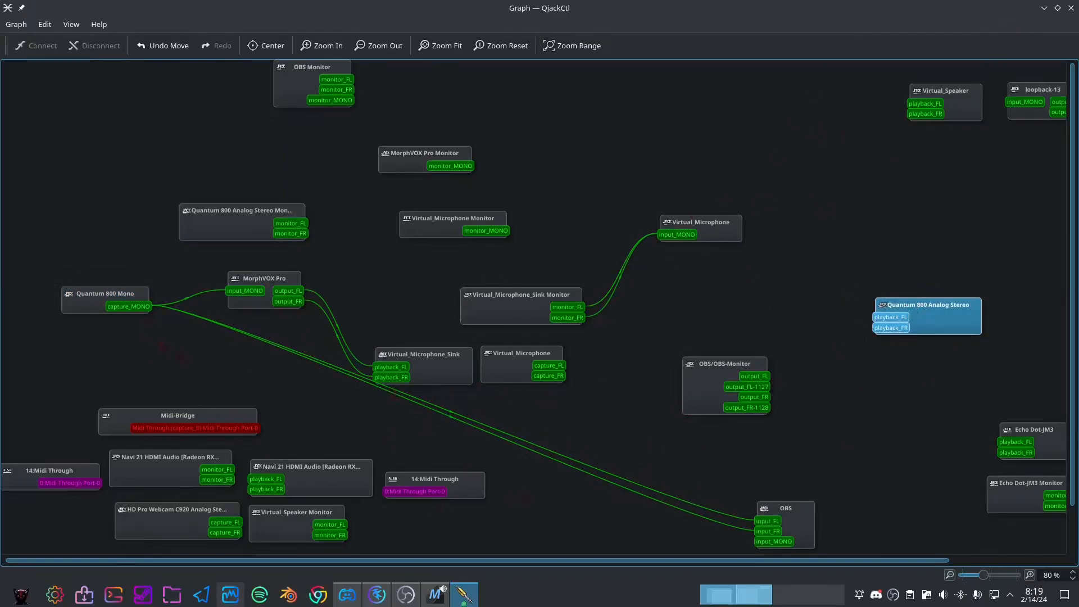
left_click(1044, 8)
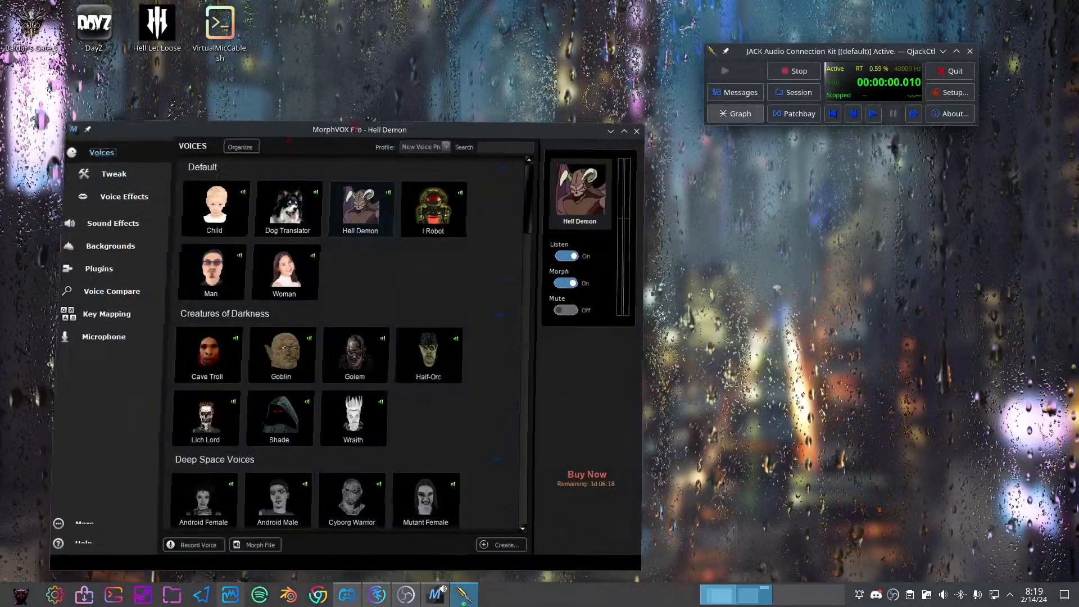
Move the MorphVOX Pro window clear of the desktop icons and open VirtualMicCable.sh in Kate
left_click_drag(306, 133, 501, 113)
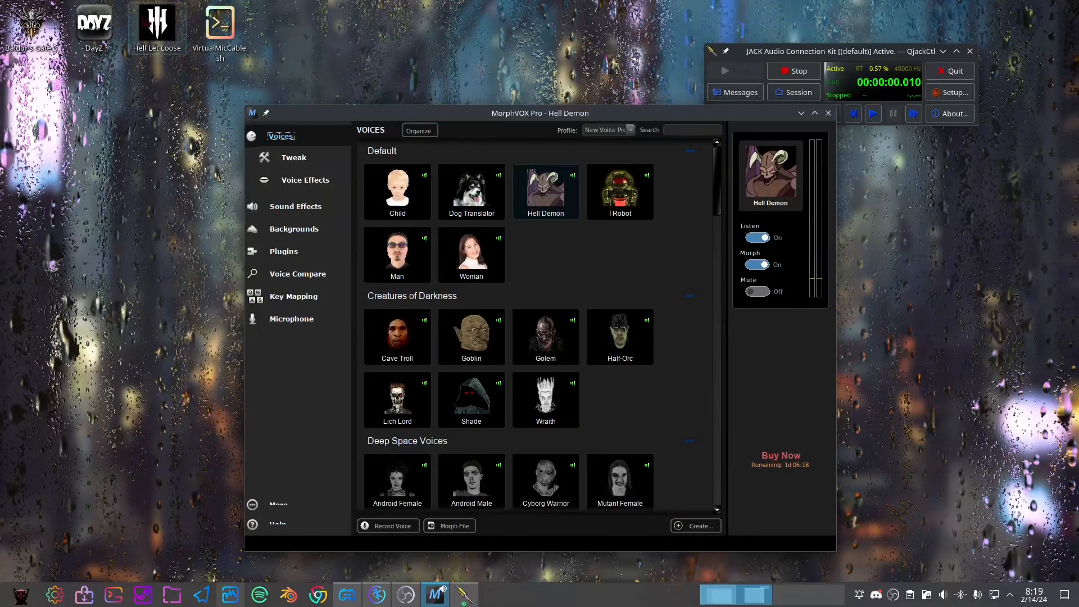
right_click(217, 32)
mouse_move(236, 54)
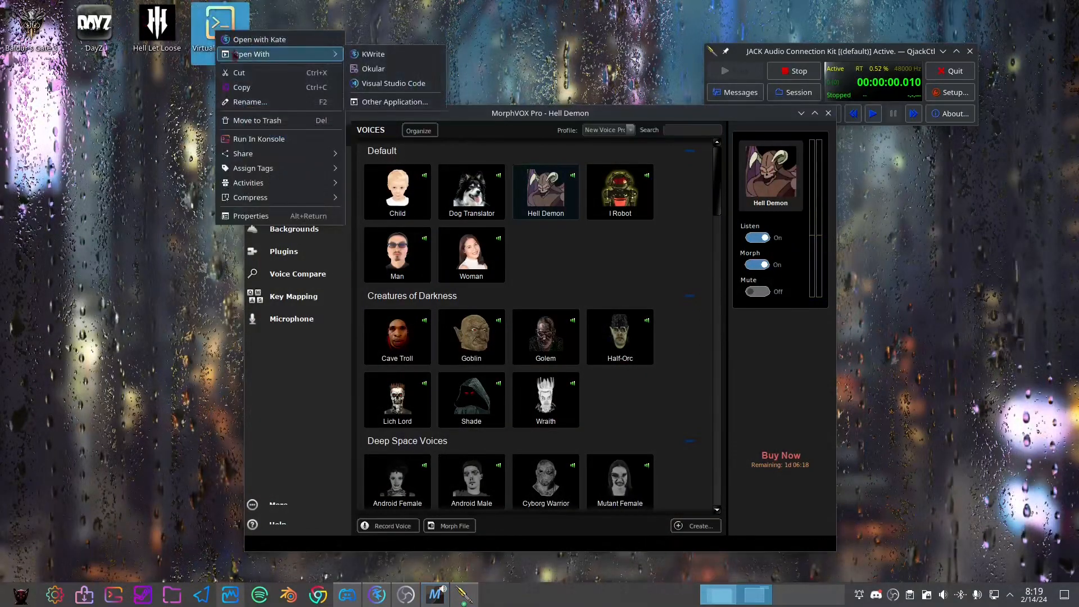
left_click(239, 42)
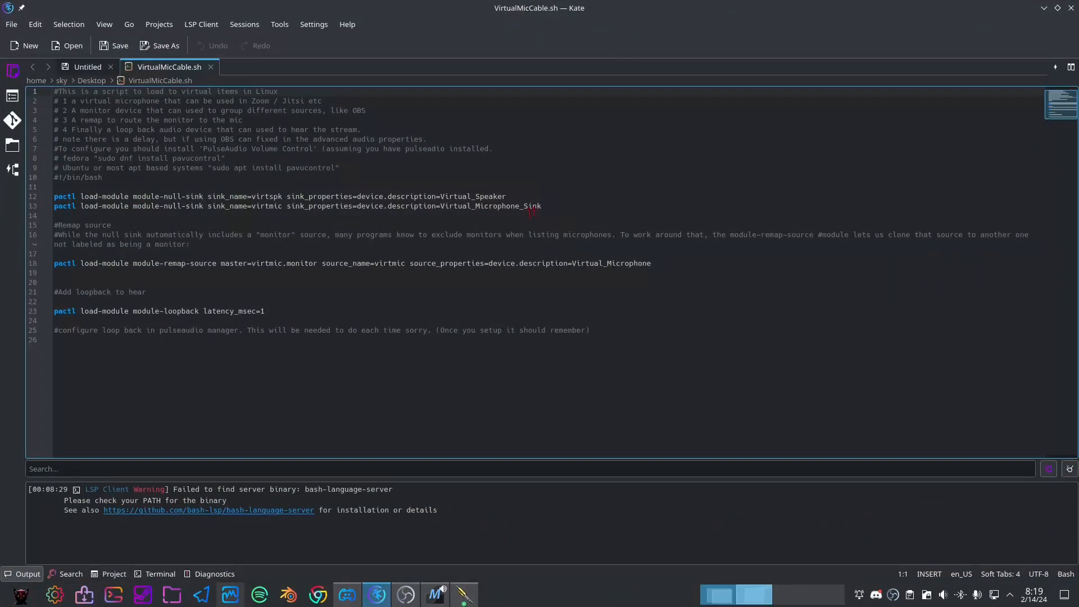
Examine the VirtualMicCable.sh script, covering the null-sink commands, header comments, source remap and loopback configuration note
left_click_drag(531, 210, 181, 186)
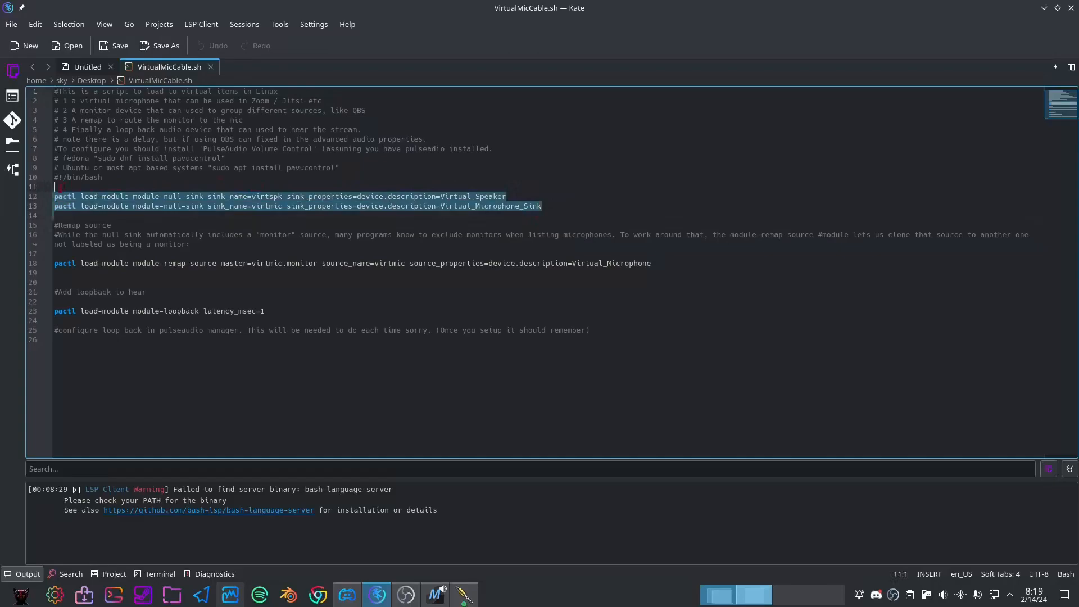
left_click(81, 206)
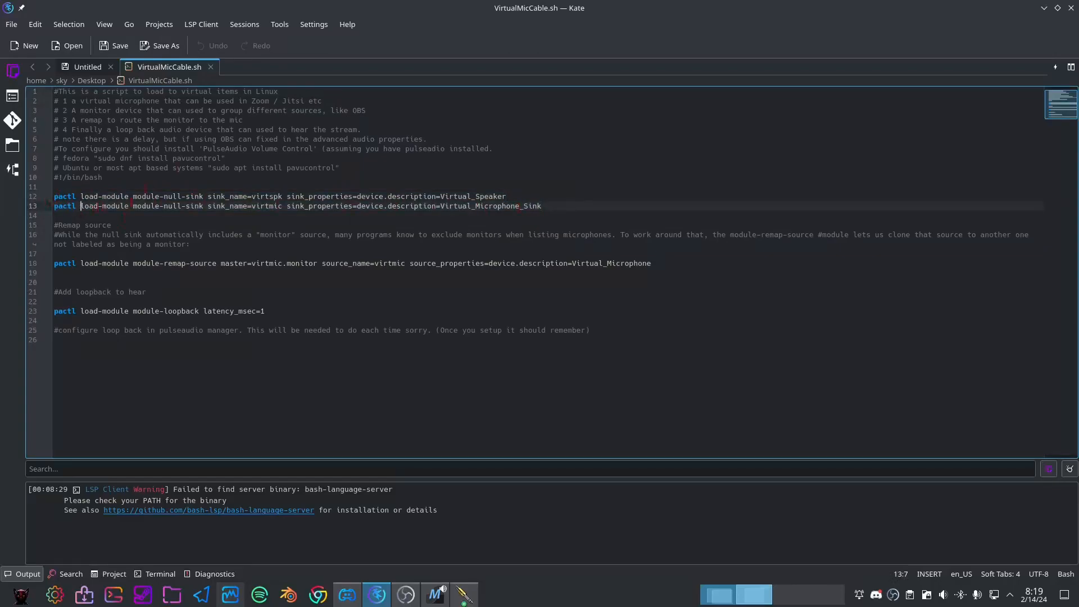
left_click_drag(102, 178, 54, 91)
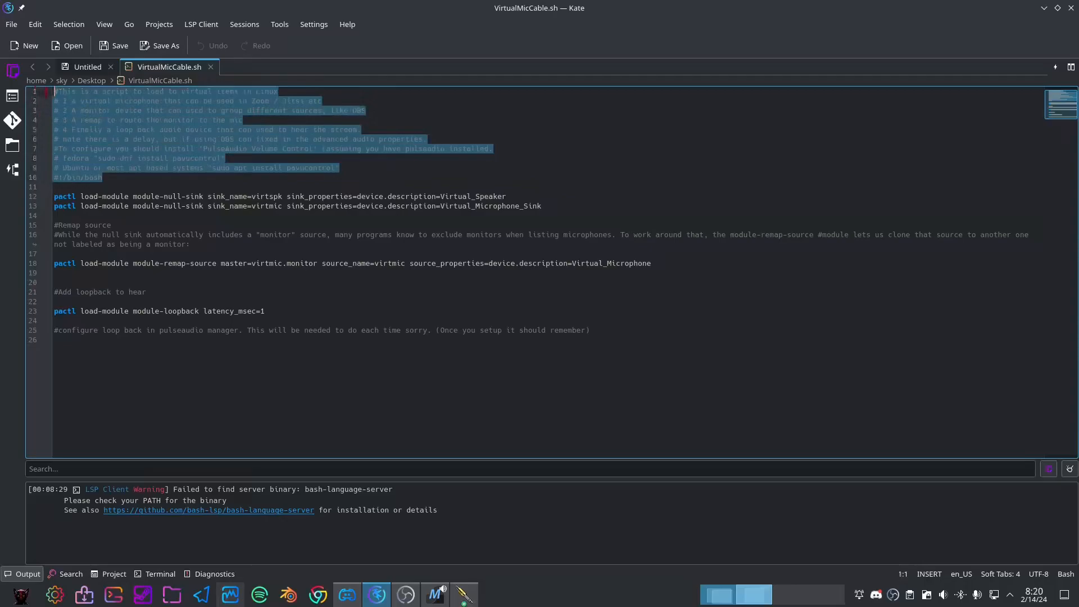
left_click(111, 244)
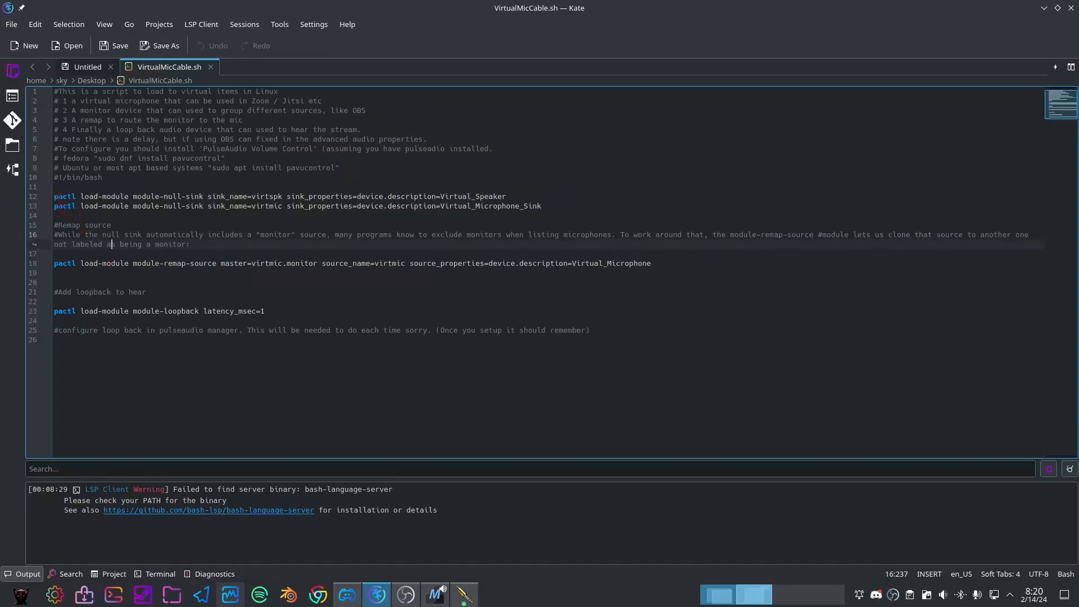
left_click(64, 264)
left_click(221, 330)
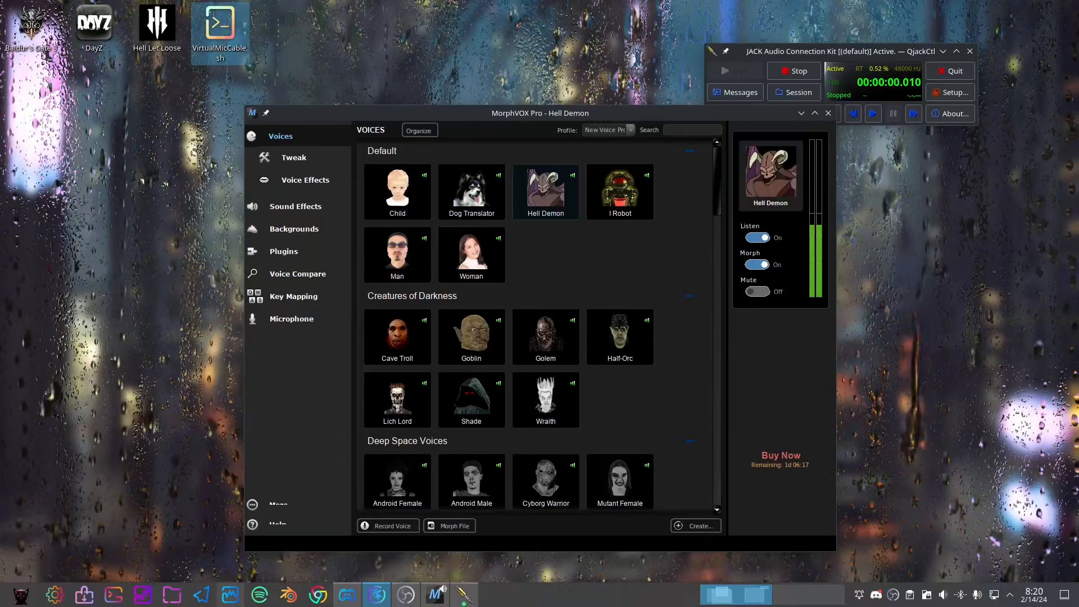
key("ctrl+alt+t")
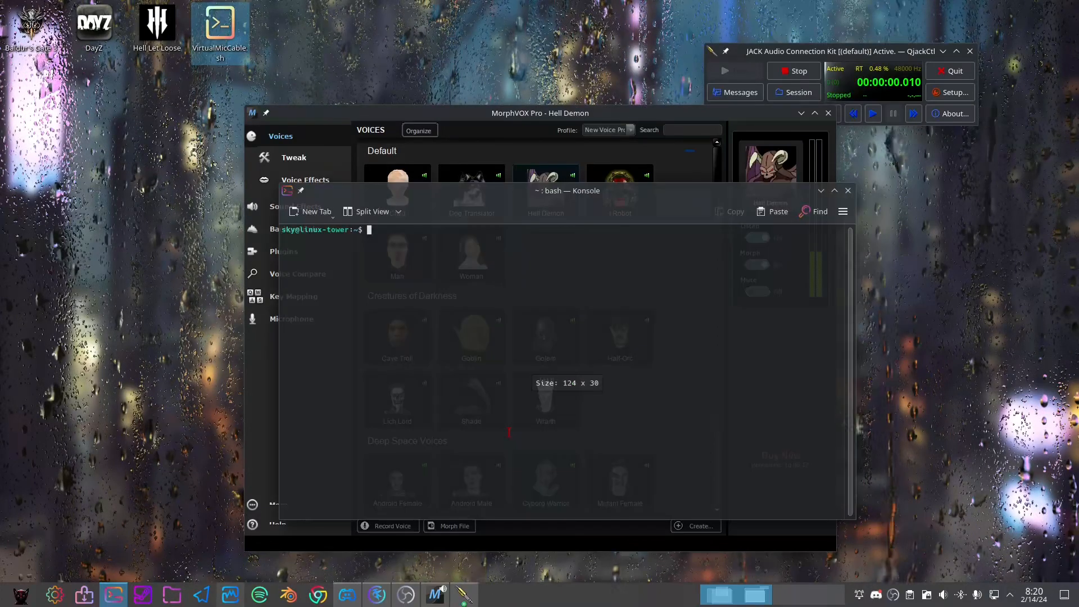
type("./")
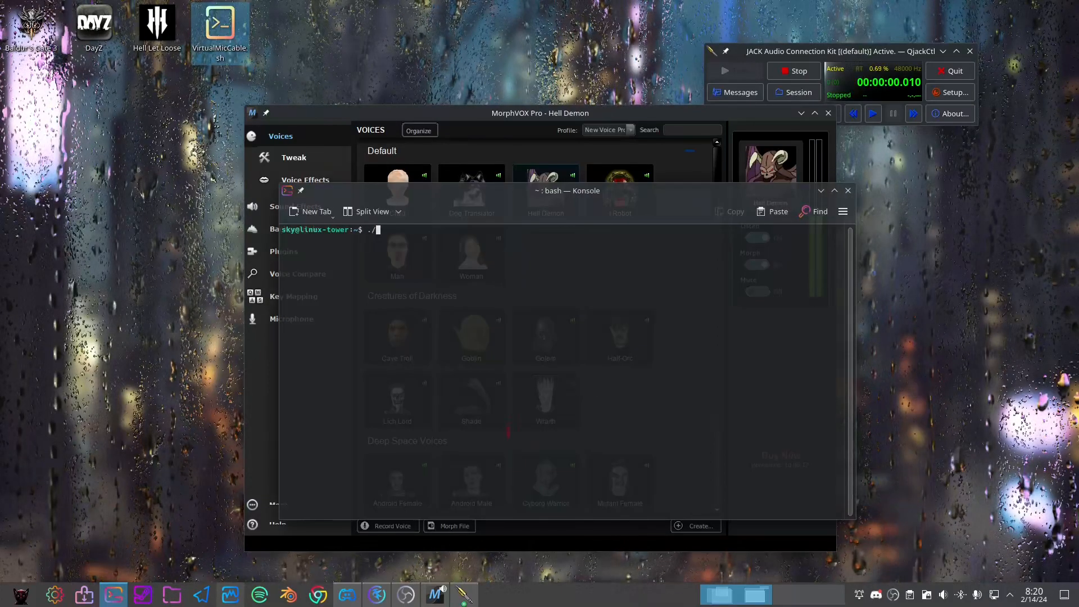
type("Virtual")
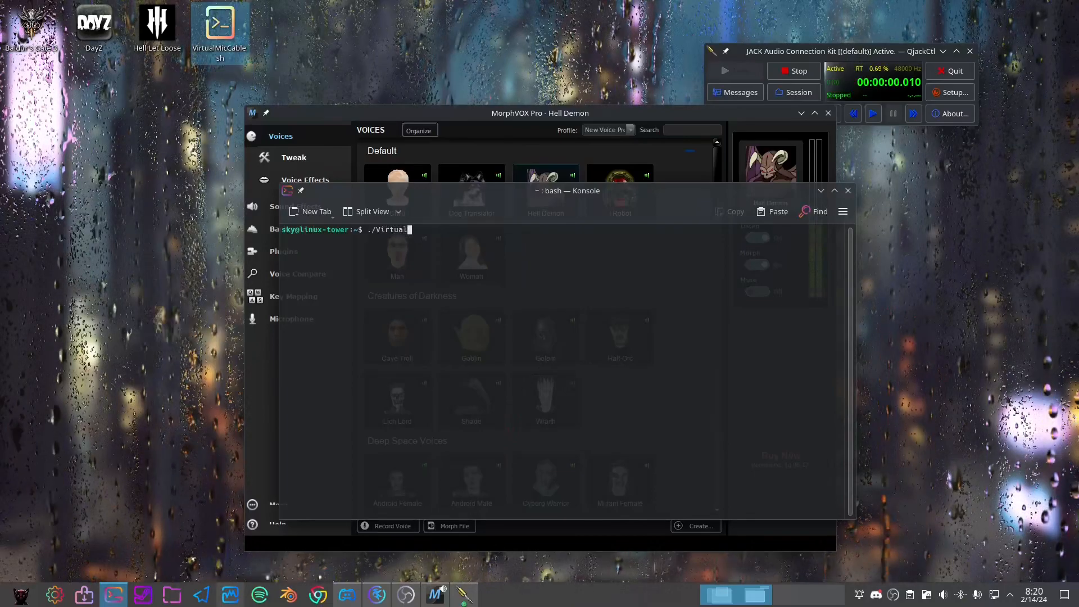
type("MicCable.sh")
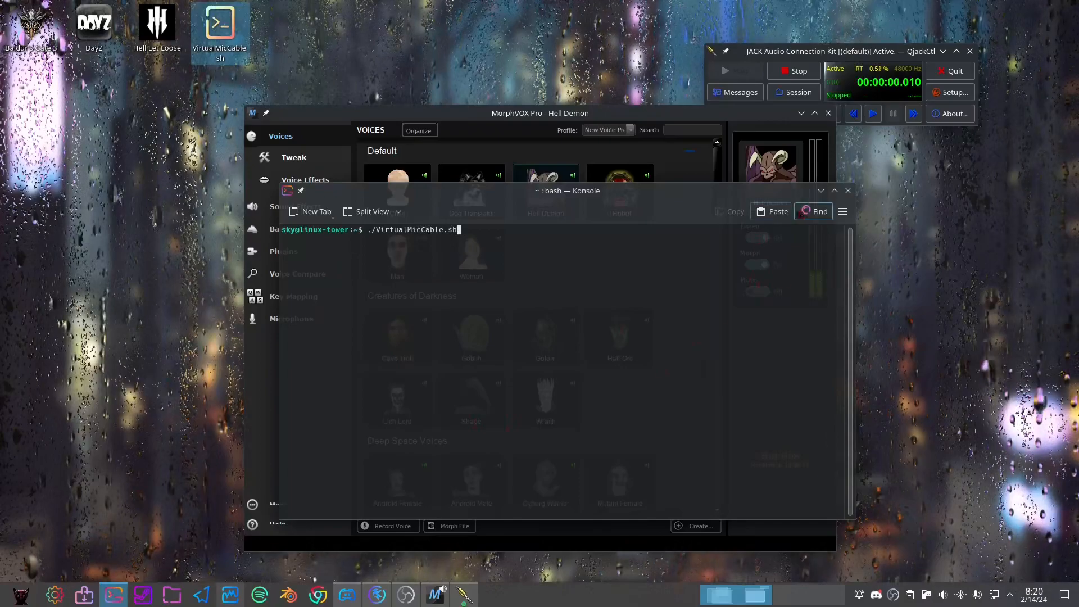
left_click(848, 191)
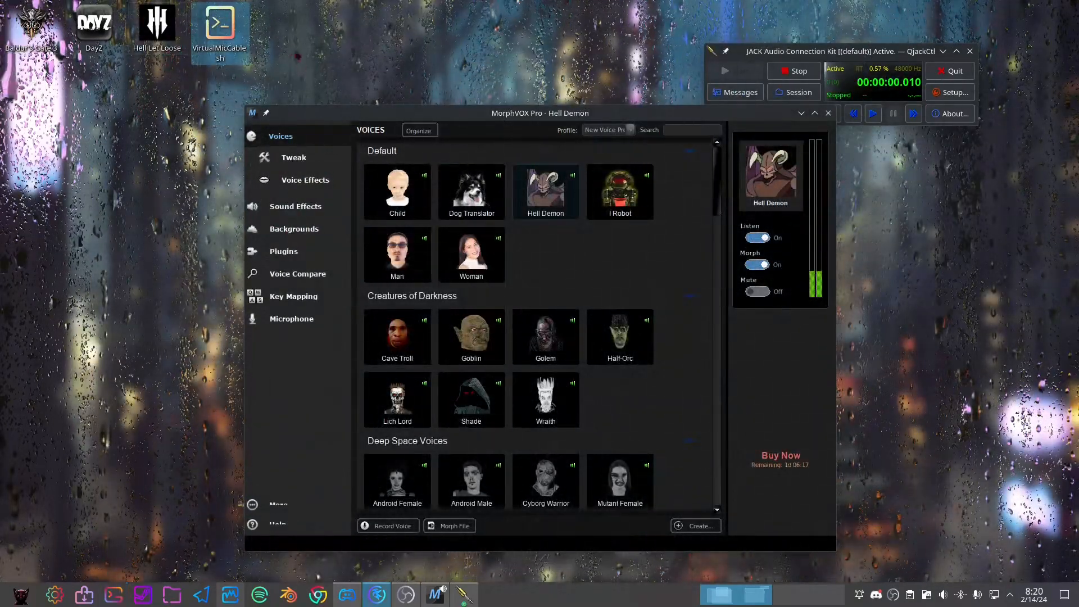
Check in the file properties of VirtualMicCable.sh whether the script is executable, and accept the dialog
right_click(217, 37)
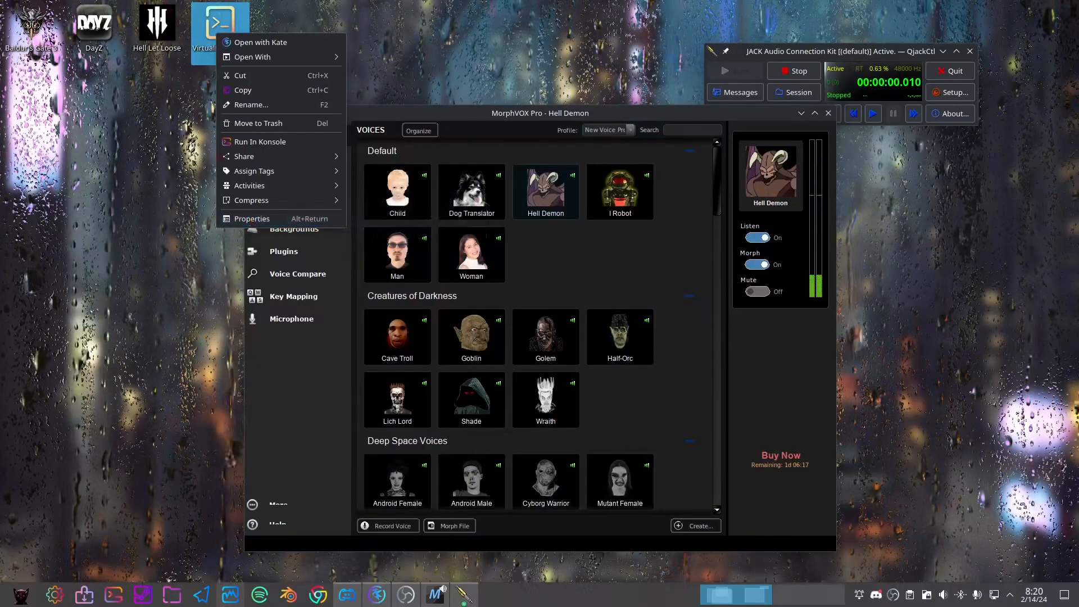
left_click(253, 219)
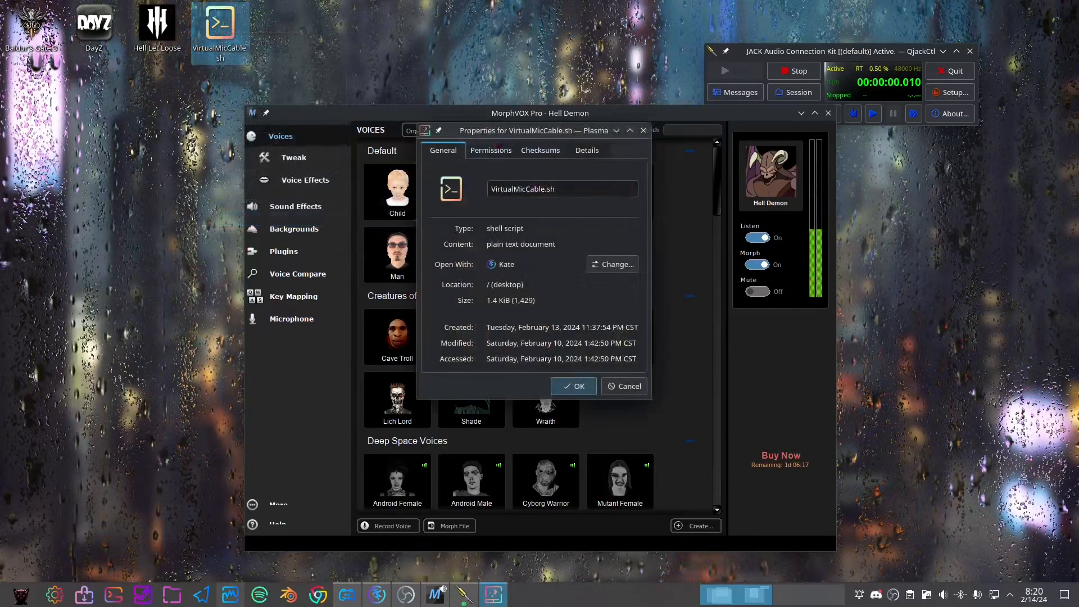
left_click(491, 150)
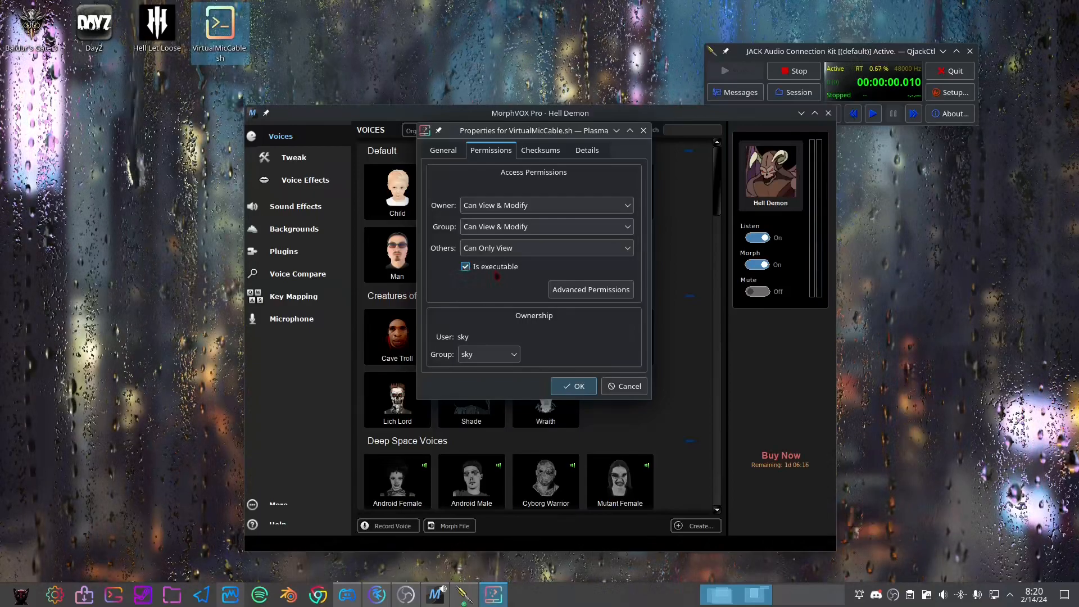
left_click(574, 386)
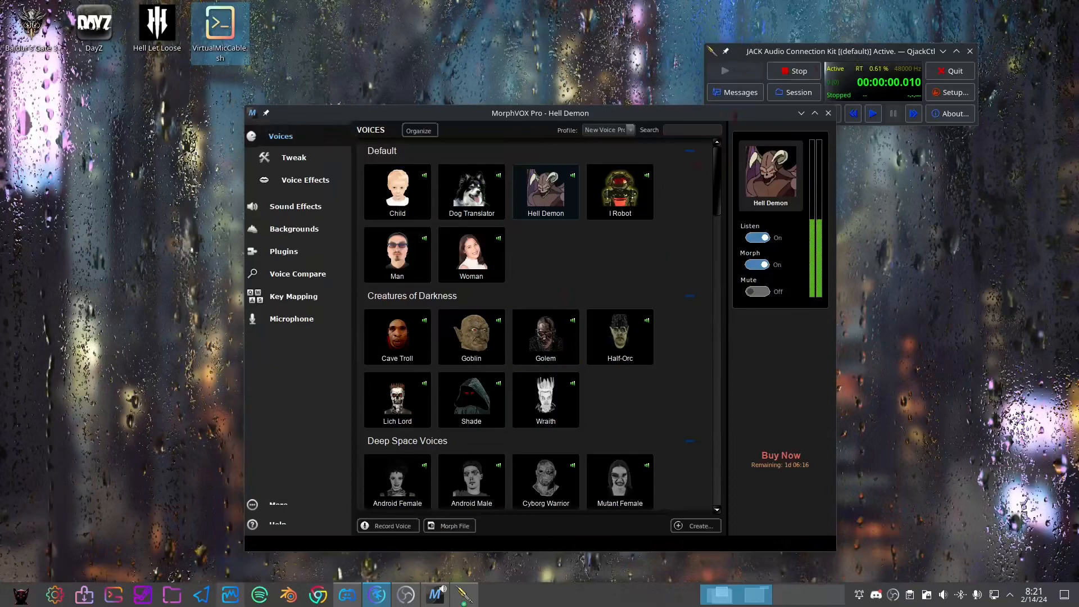
In the QjackCtl graph, shift the Virtual_Microphone input node slightly to the left and minimize the graph
left_click(464, 594)
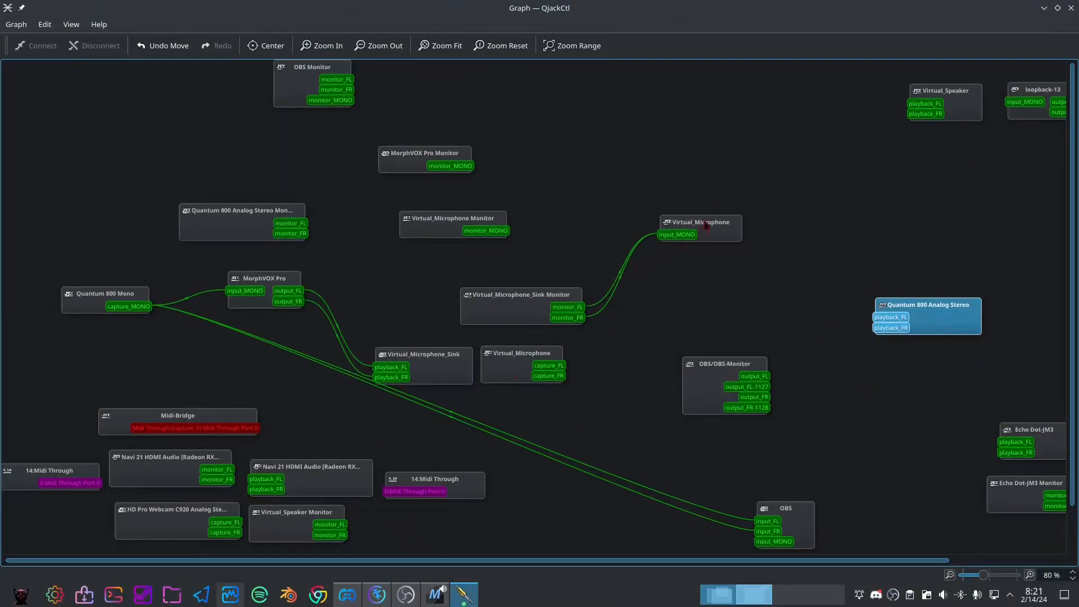
left_click_drag(708, 225, 695, 227)
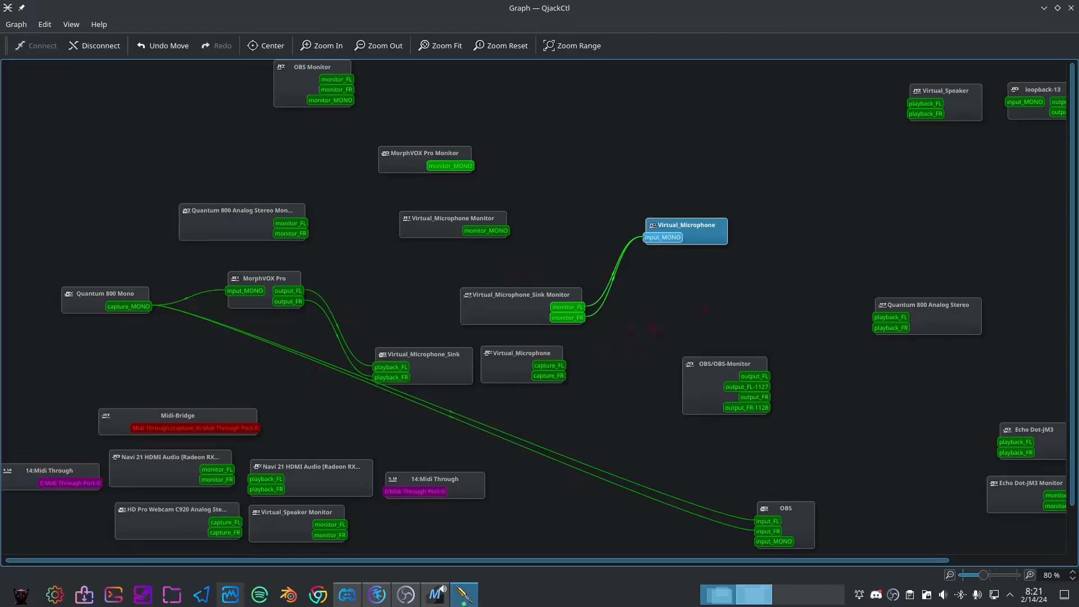
left_click(1045, 8)
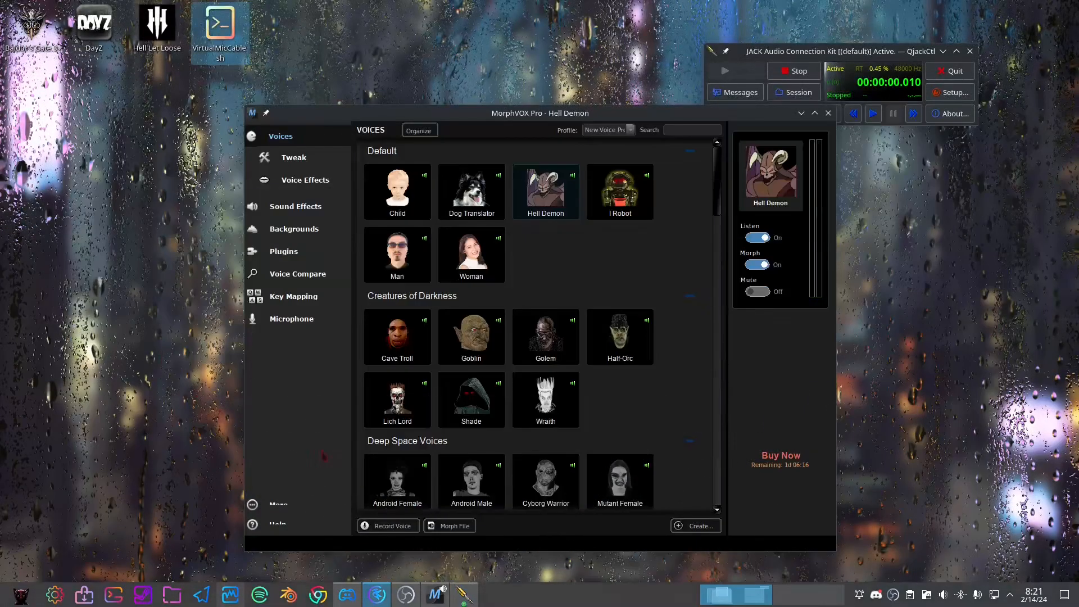
Reposition the MorphVOX Pro window, review its microphone and playback device settings, and return to the voice list
left_click_drag(581, 116, 398, 101)
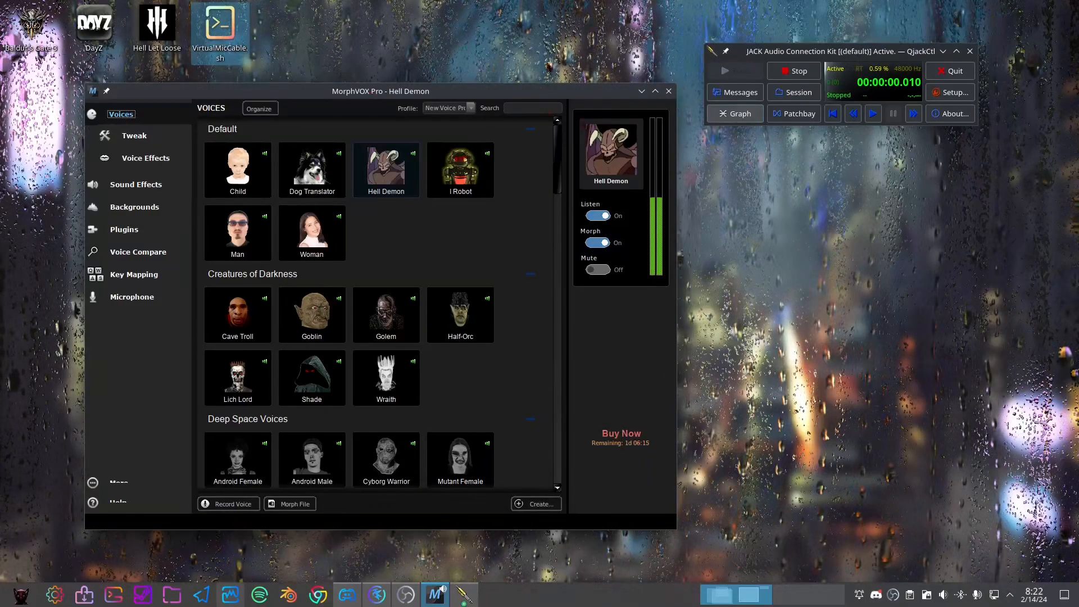
left_click_drag(487, 91, 483, 104)
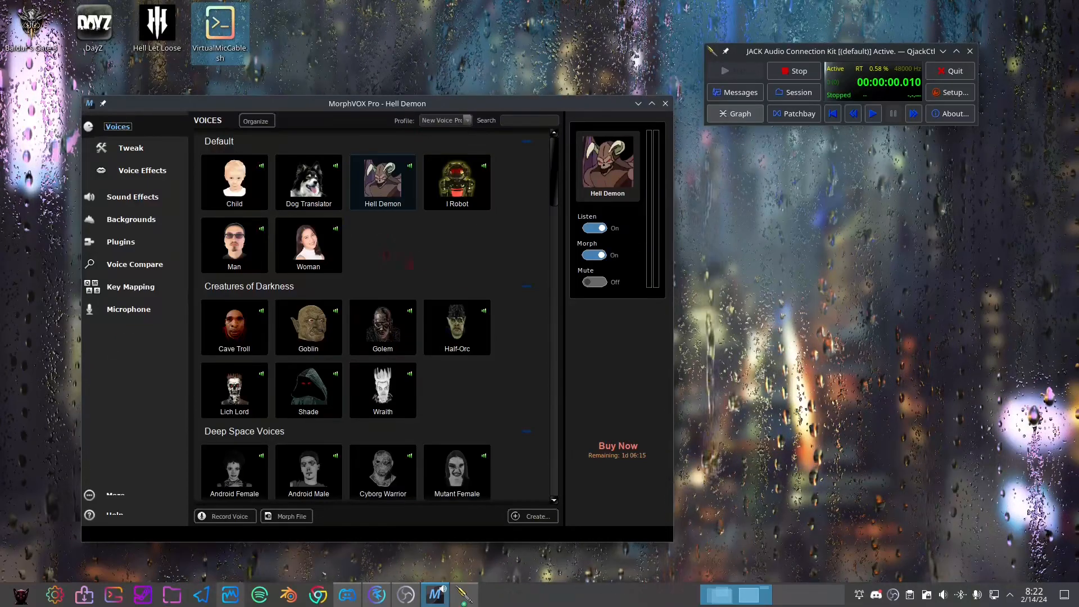
left_click(121, 315)
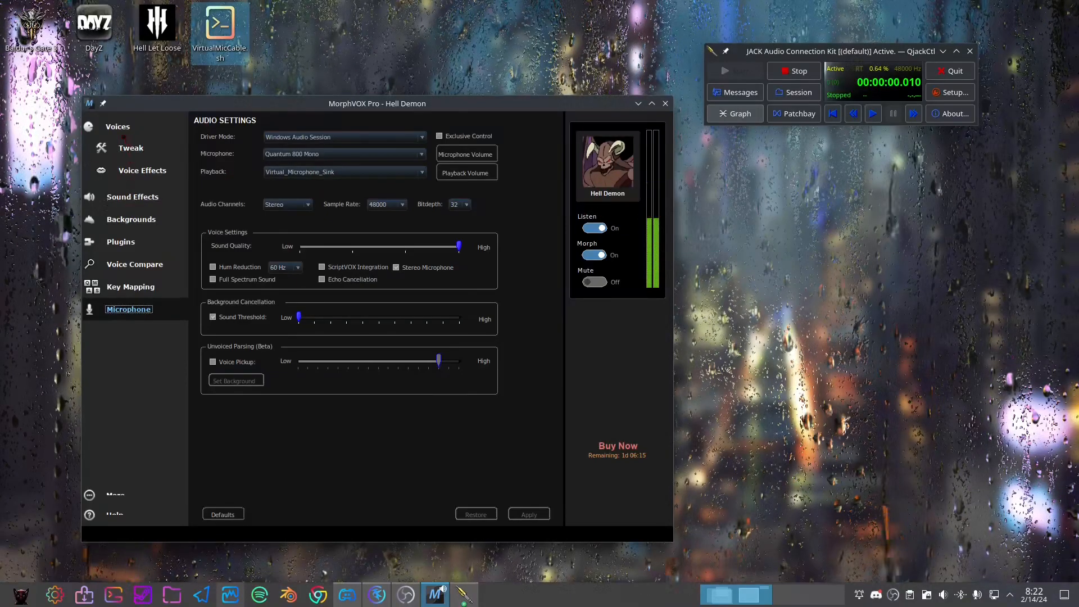
left_click(119, 128)
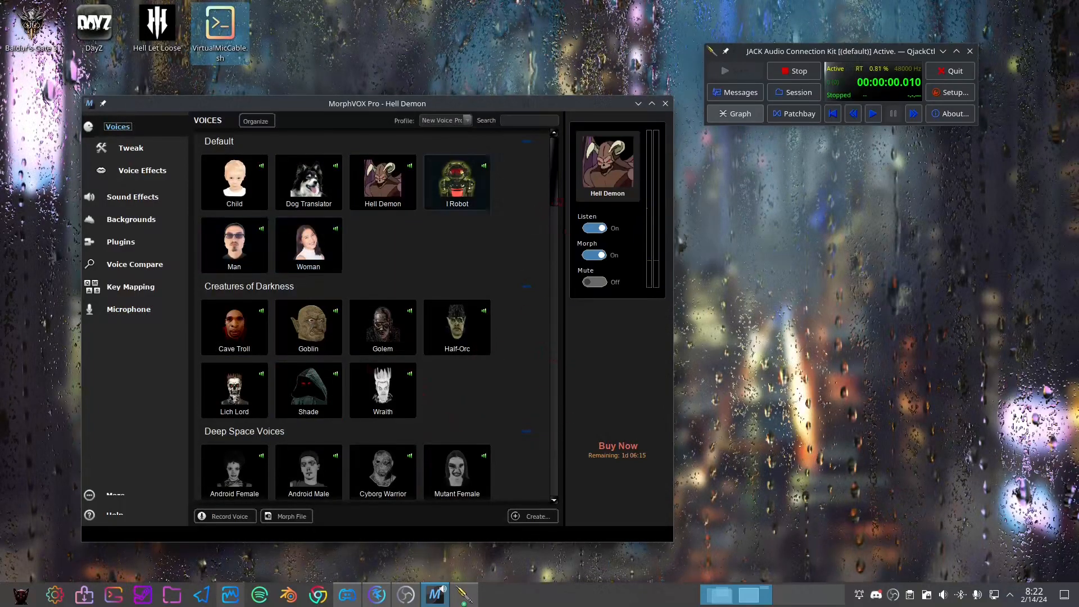
Look over the MorphVOX Pro voice list and its microphone audio settings, and bring up the QjackCtl connection graph
left_click_drag(555, 200, 527, 145)
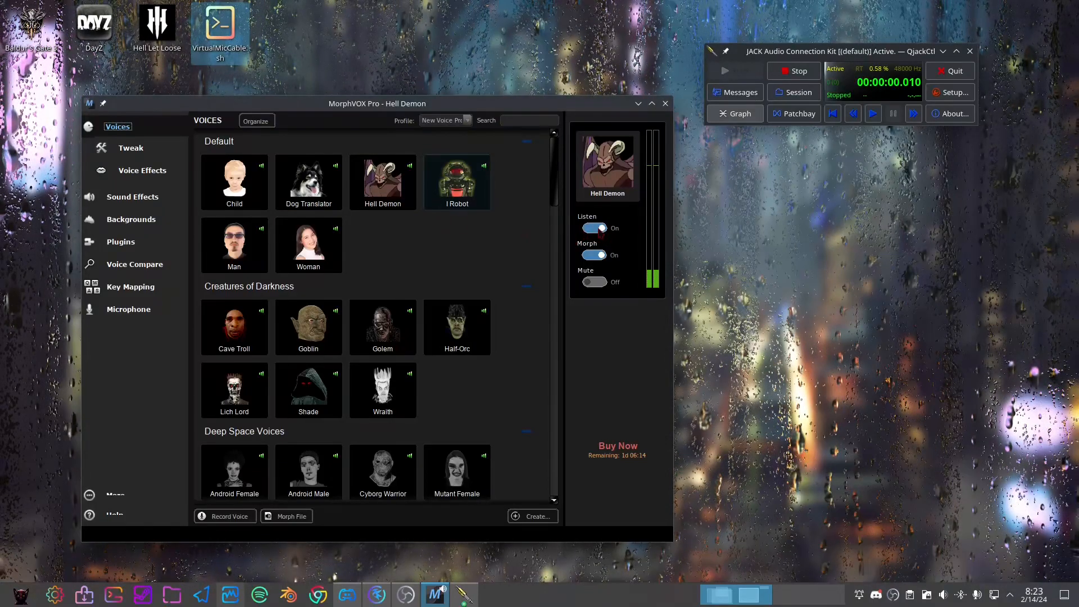
left_click(128, 309)
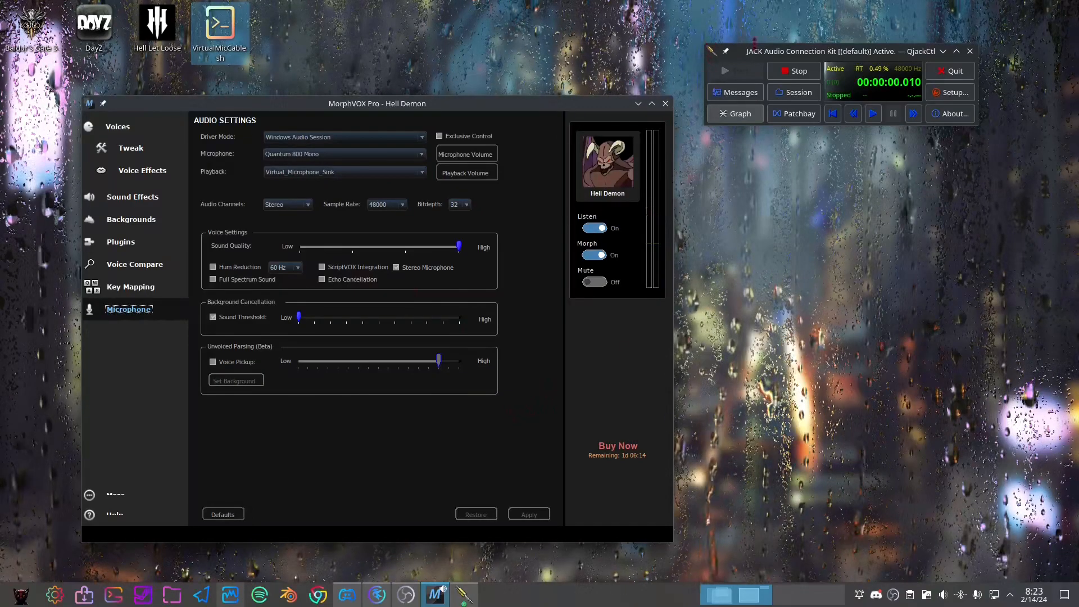
left_click(752, 51)
left_click(728, 115)
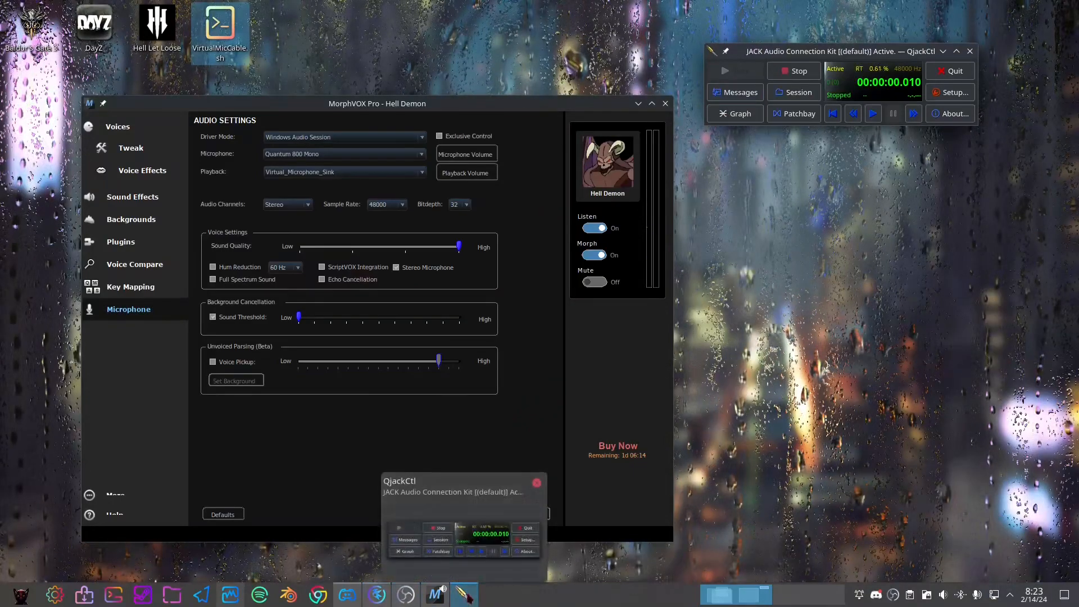
left_click(466, 597)
left_click(466, 597)
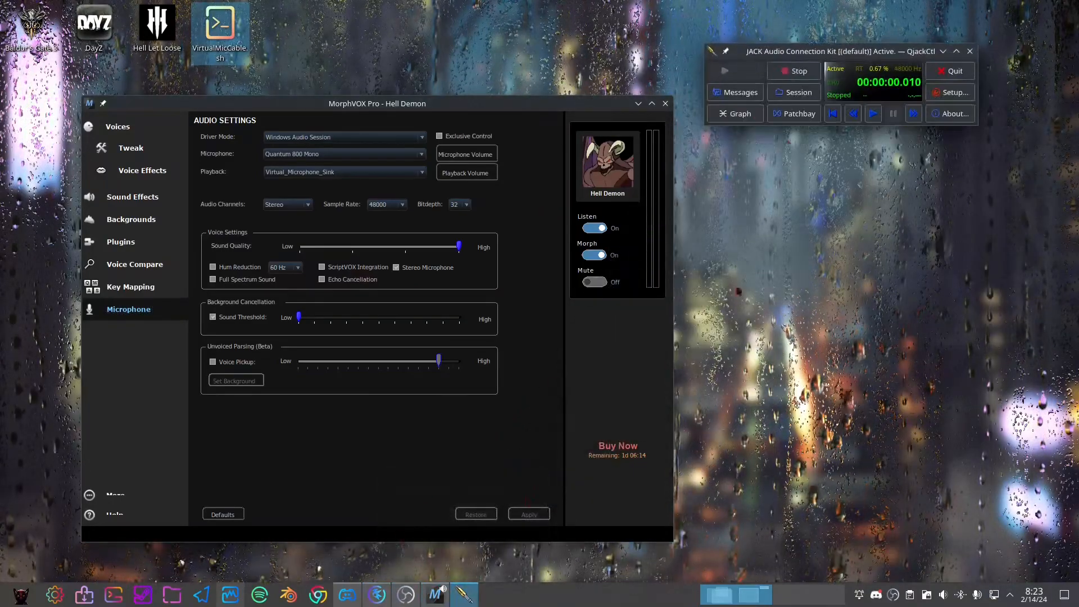
left_click(728, 115)
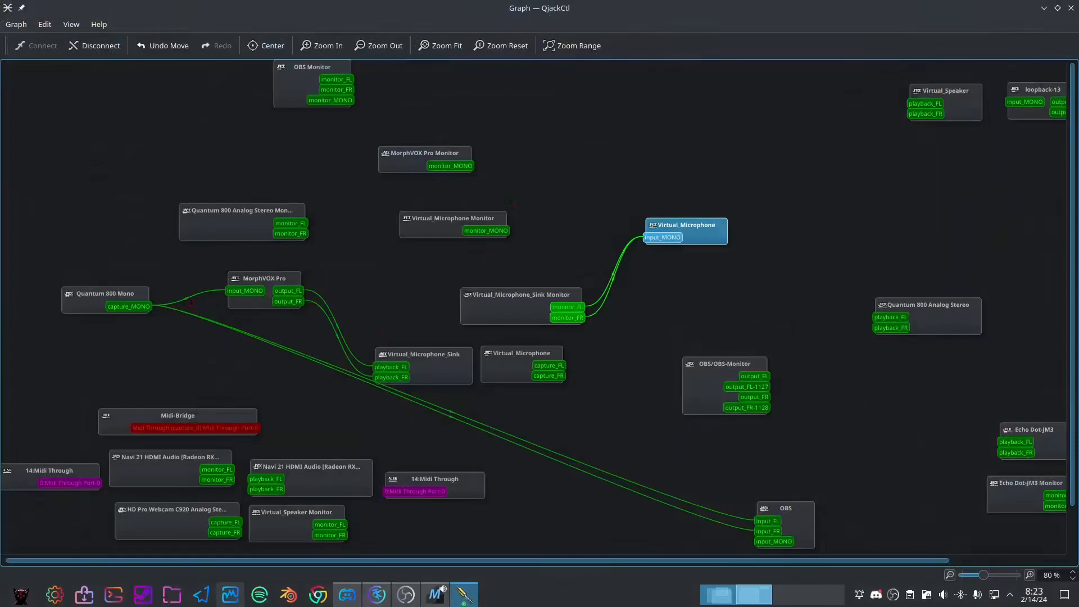
Space out the Quantum 800 Mono, MorphVOX Pro, Virtual_Microphone_Sink, OBS/OBS-Monitor and Virtual_Microphone input nodes in the graph
left_click_drag(111, 303, 72, 302)
left_click_drag(264, 282, 239, 276)
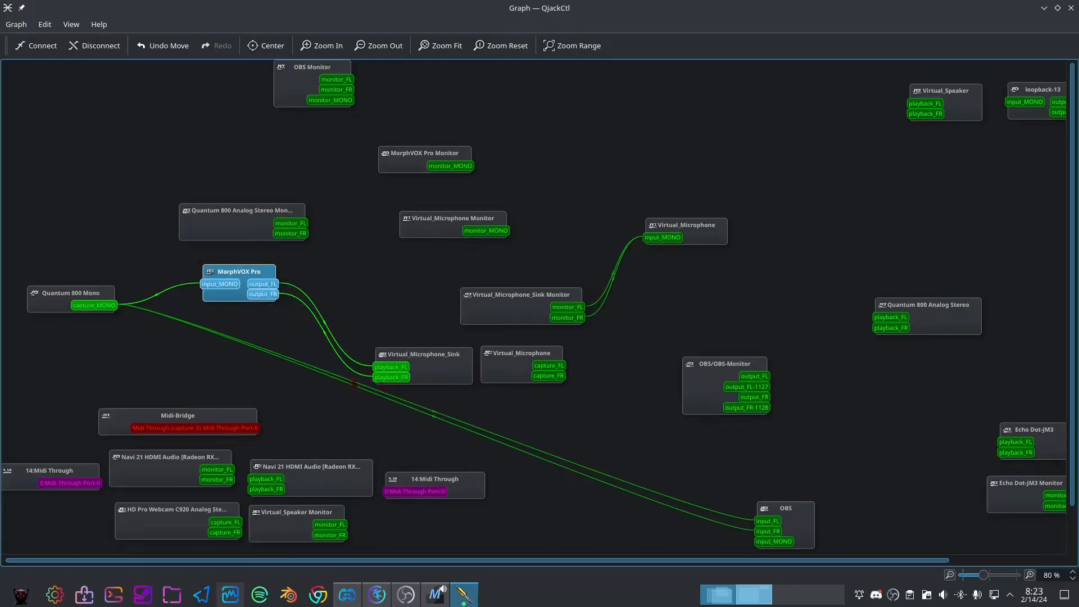
left_click_drag(451, 369, 435, 361)
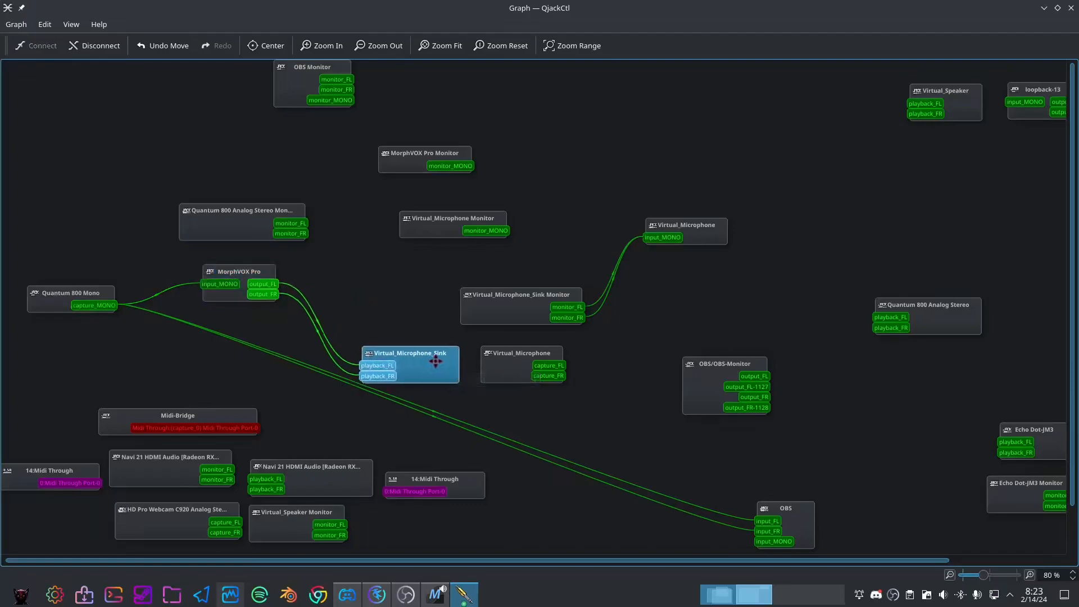
left_click_drag(693, 375, 677, 397)
left_click_drag(690, 238, 714, 250)
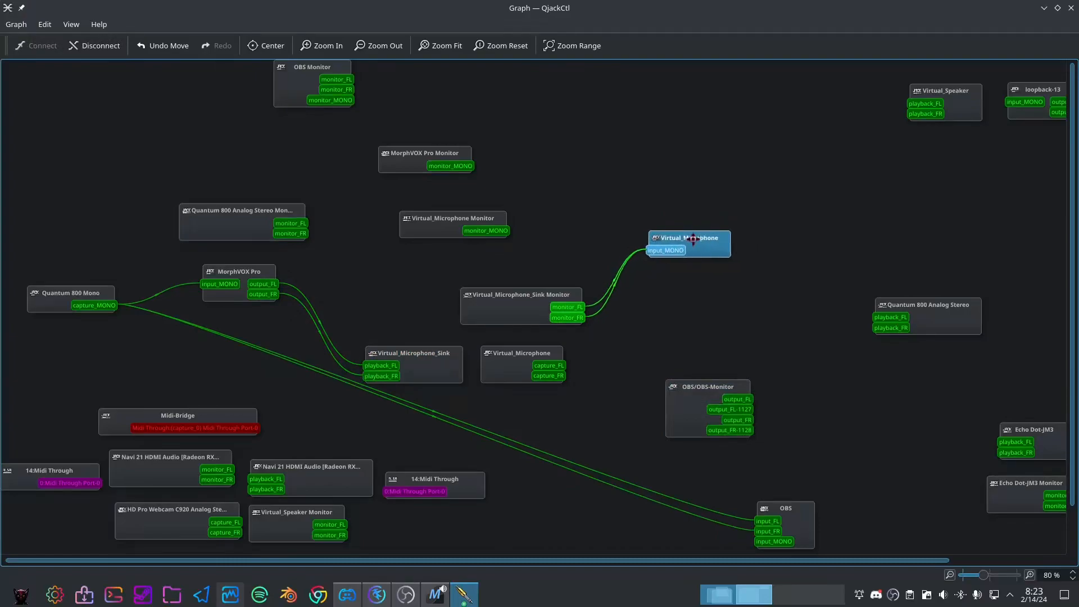
Check Discord's Voice & Video settings, and move the WEBRTC VoiceEngine node in the QjackCtl graph above the OBS/OBS-Monitor node
left_click(348, 596)
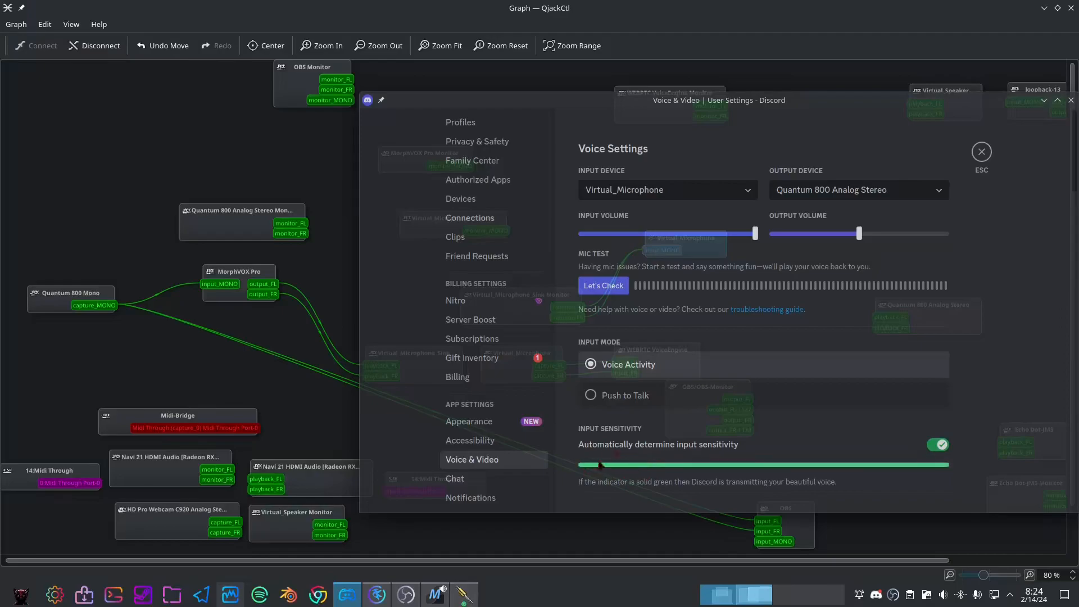
left_click(450, 10)
left_click_drag(669, 360, 745, 324)
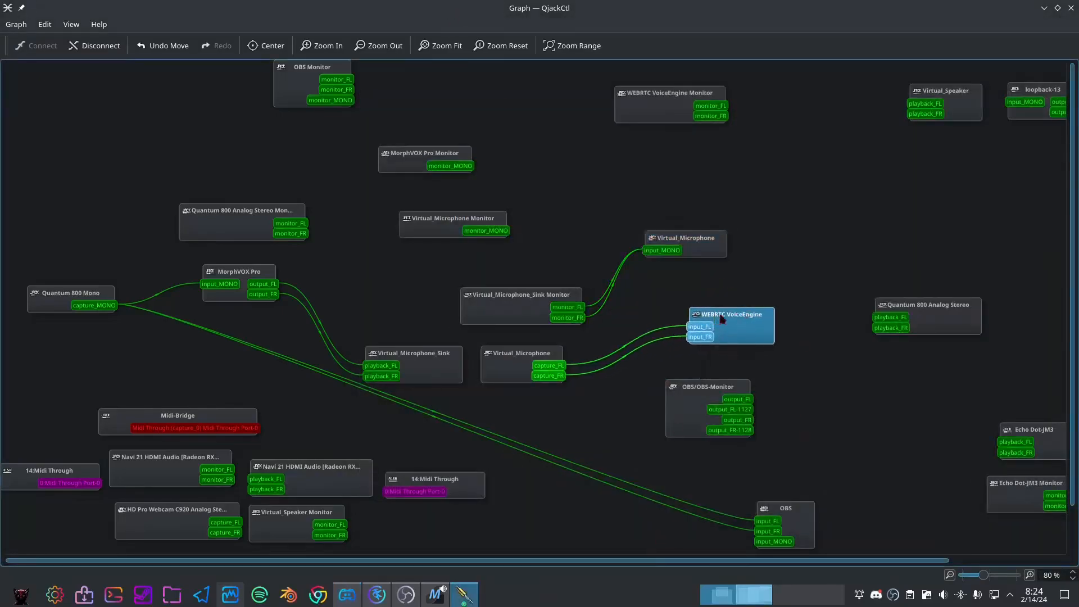
left_click_drag(727, 313, 712, 306)
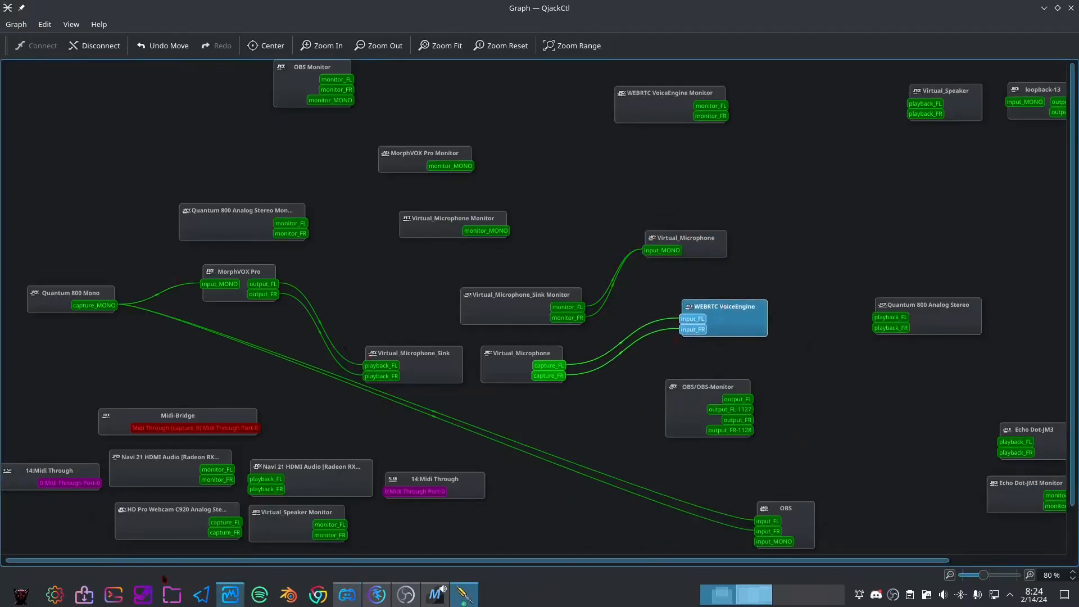
View the annotated routing screenshot Screenshot_20240214_000556.png in Gwenview, tracing its numbered signal chain, and close the viewer
key("super+e")
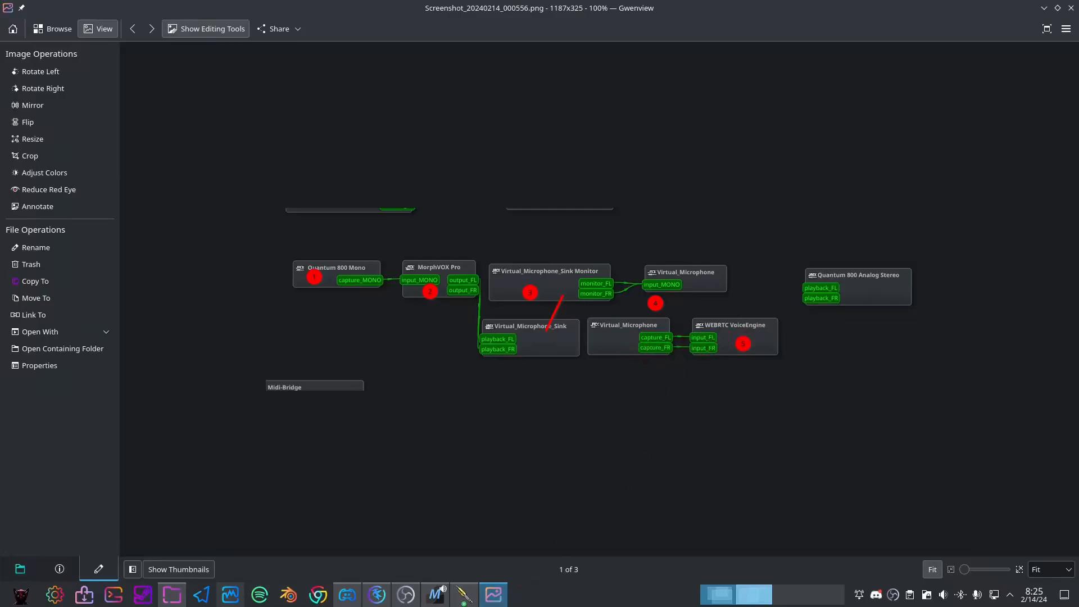
left_click(353, 596)
left_click(1072, 8)
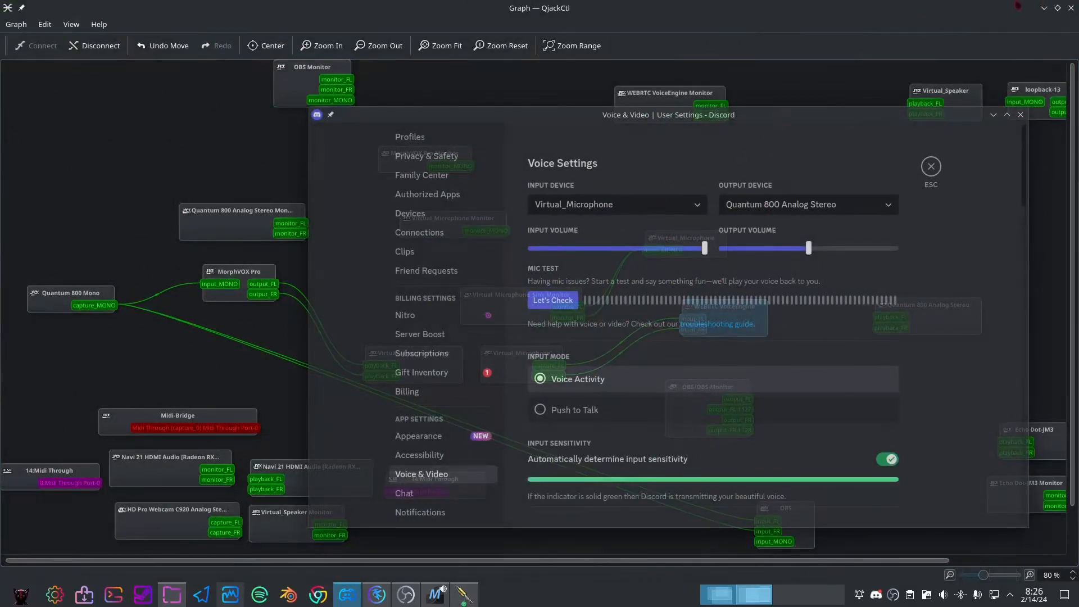
Restore the QjackCtl graph to a smaller window and show the voice list in MorphVOX Pro
left_click(1057, 8)
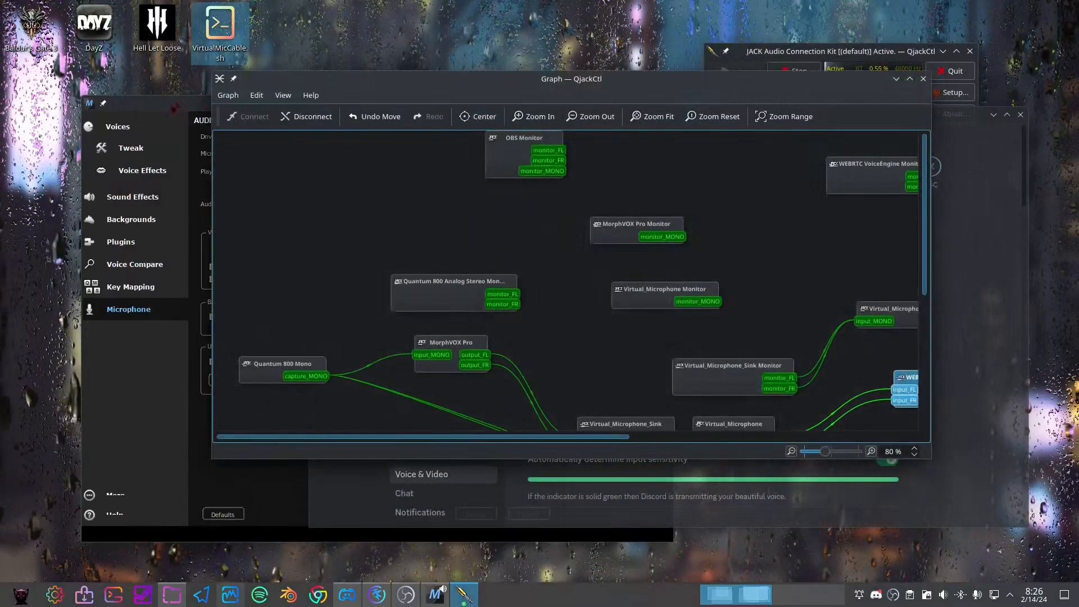
left_click(174, 104)
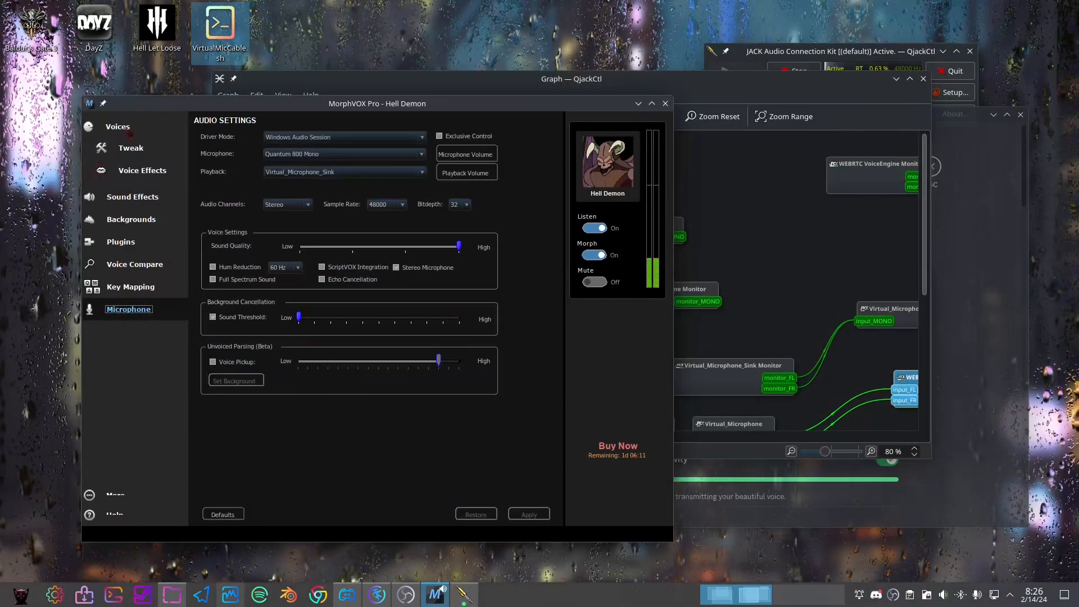
left_click(117, 126)
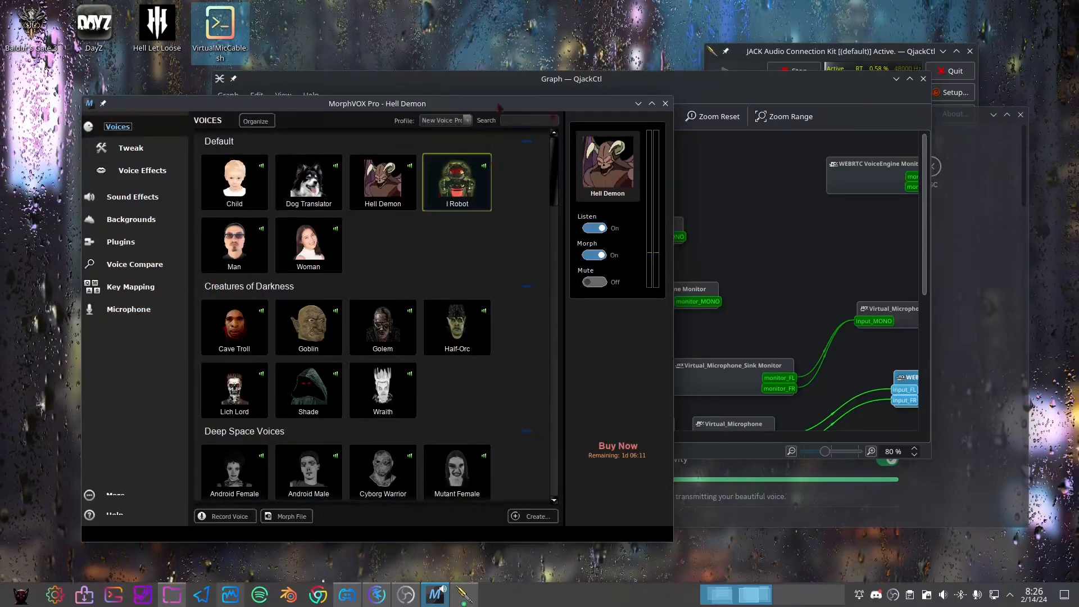
Trace the QjackCtl graph from MorphVOX Pro through the virtual sink and microphone to WEBRTC VoiceEngine, comparing Discord's input device
left_click(494, 80)
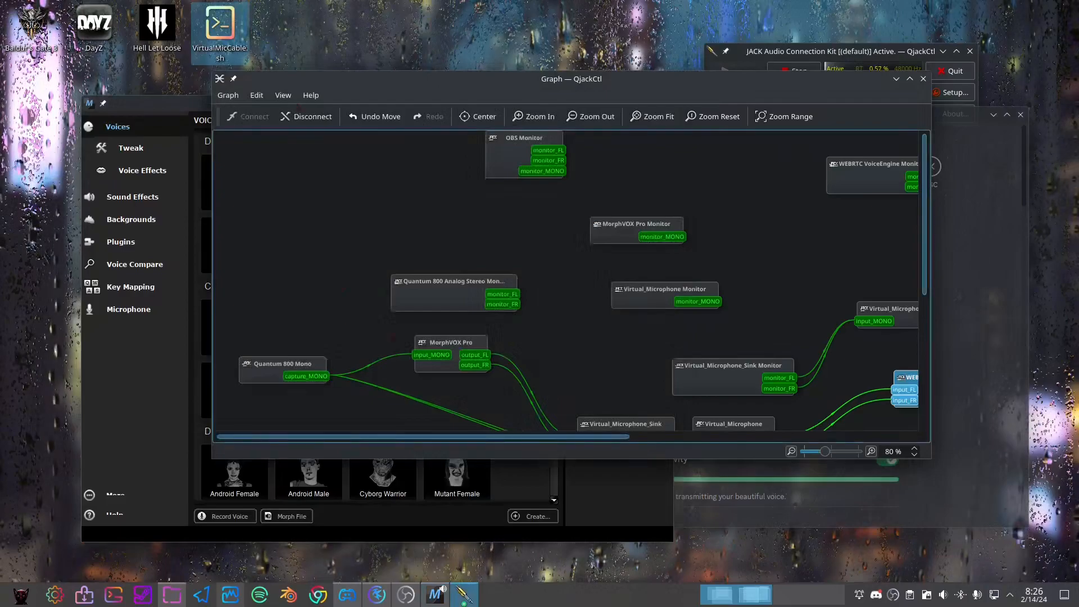
scroll(348, 318, "down", 1)
left_click_drag(589, 437, 683, 437)
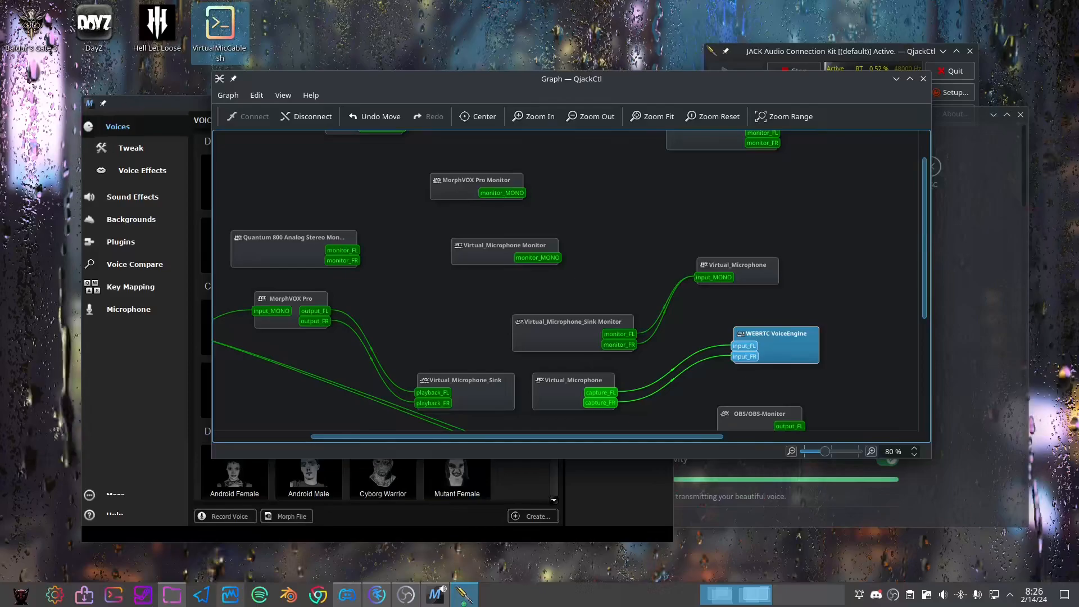
left_click(348, 595)
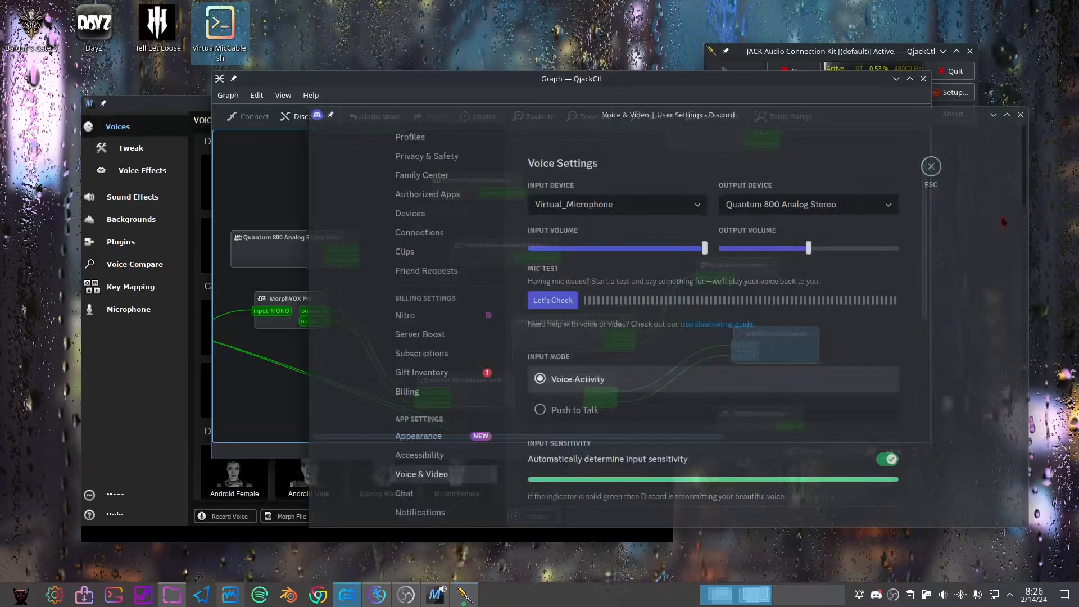
left_click(431, 99)
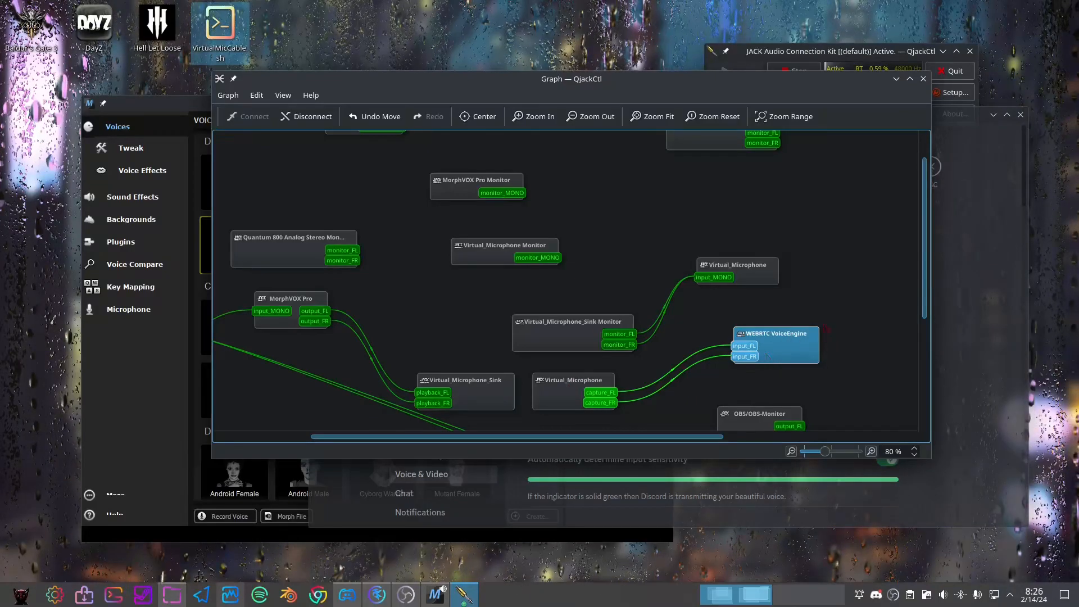
scroll(767, 355, "down", 3)
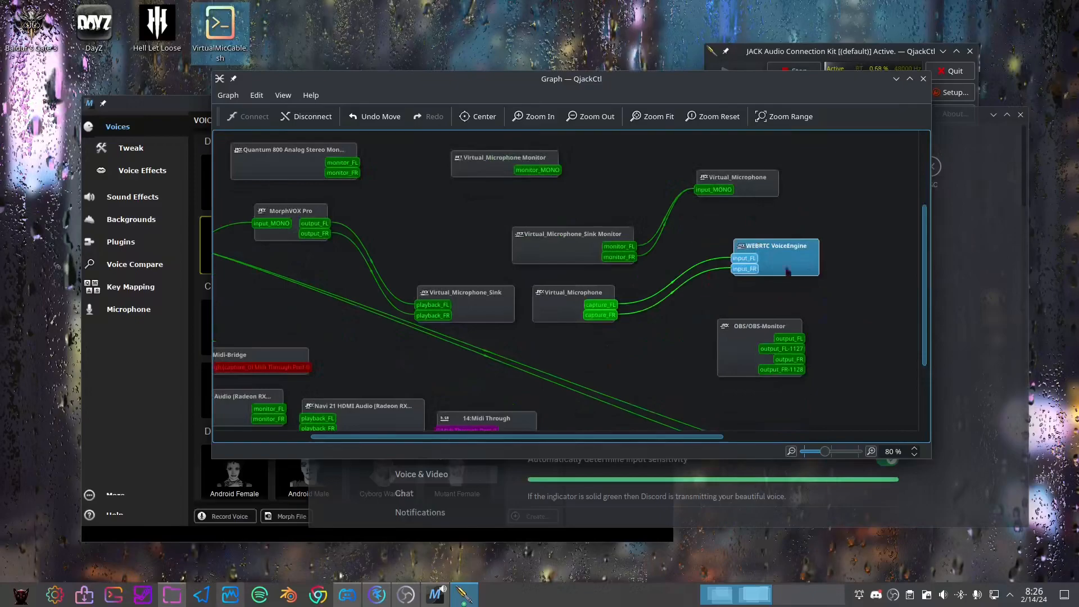
scroll(433, 315, "up", 3)
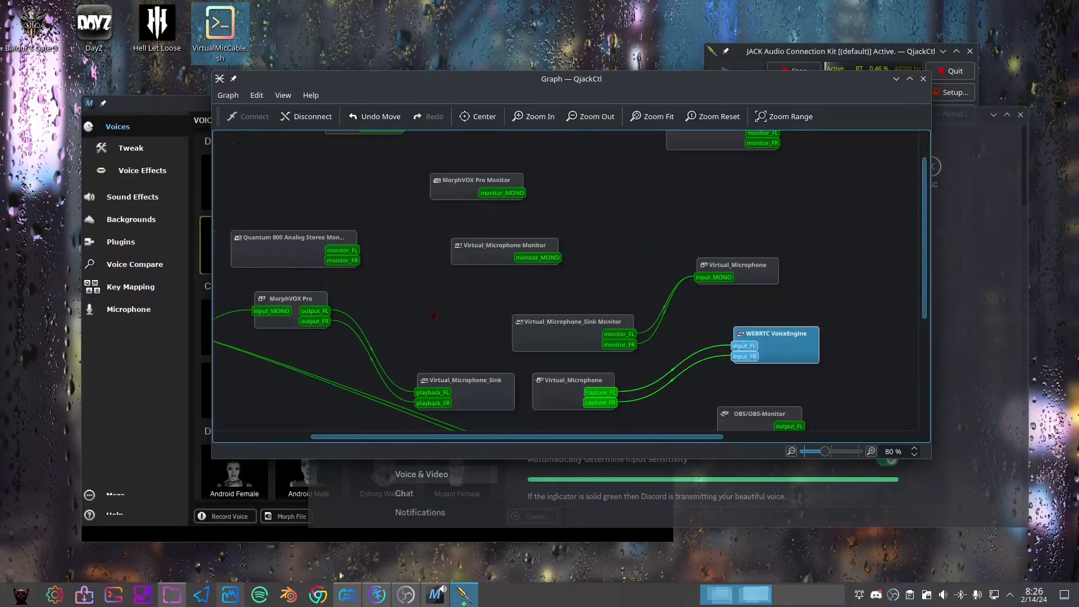
scroll(433, 314, "down", 3)
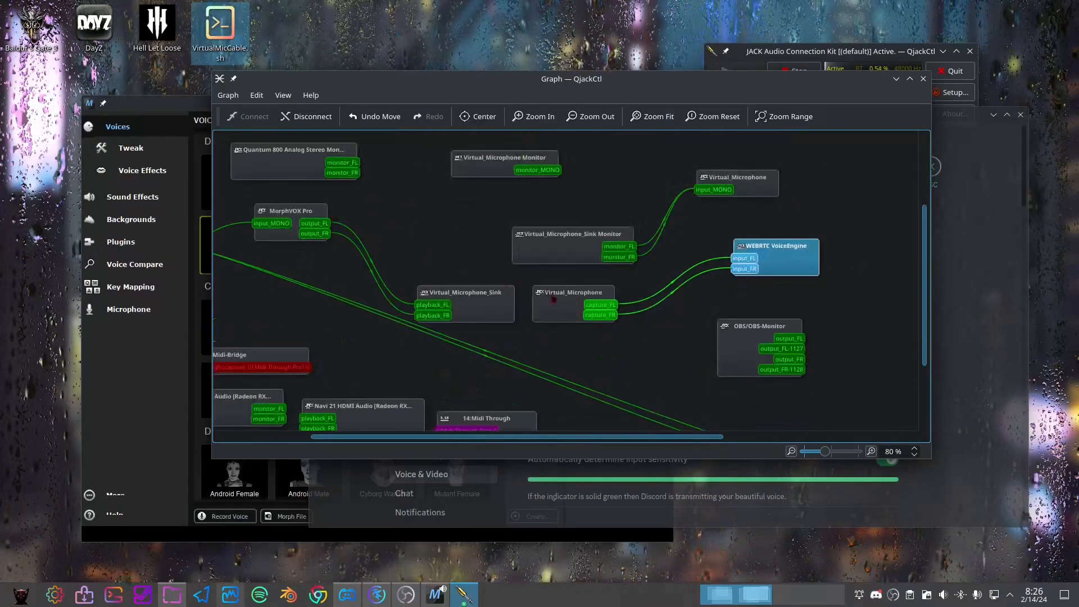
left_click_drag(671, 437, 768, 436)
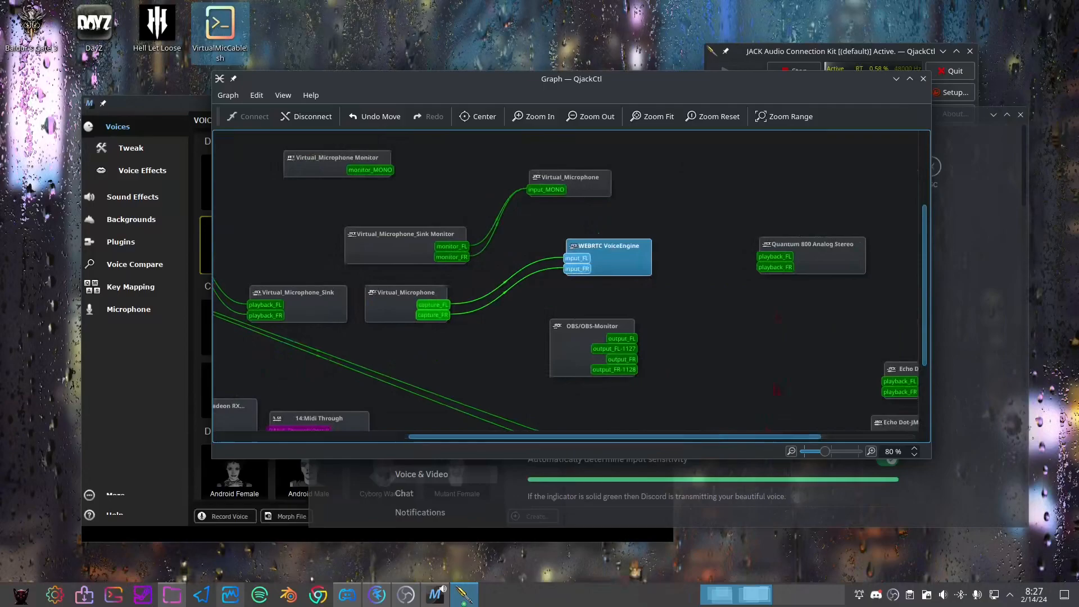
left_click_drag(686, 437, 569, 437)
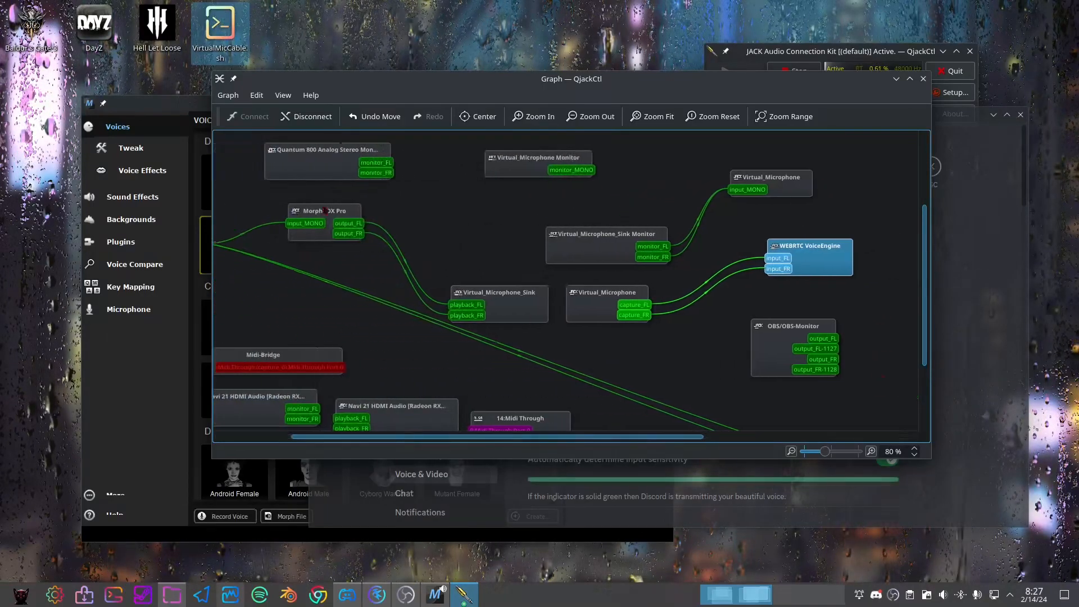
left_click_drag(658, 437, 705, 437)
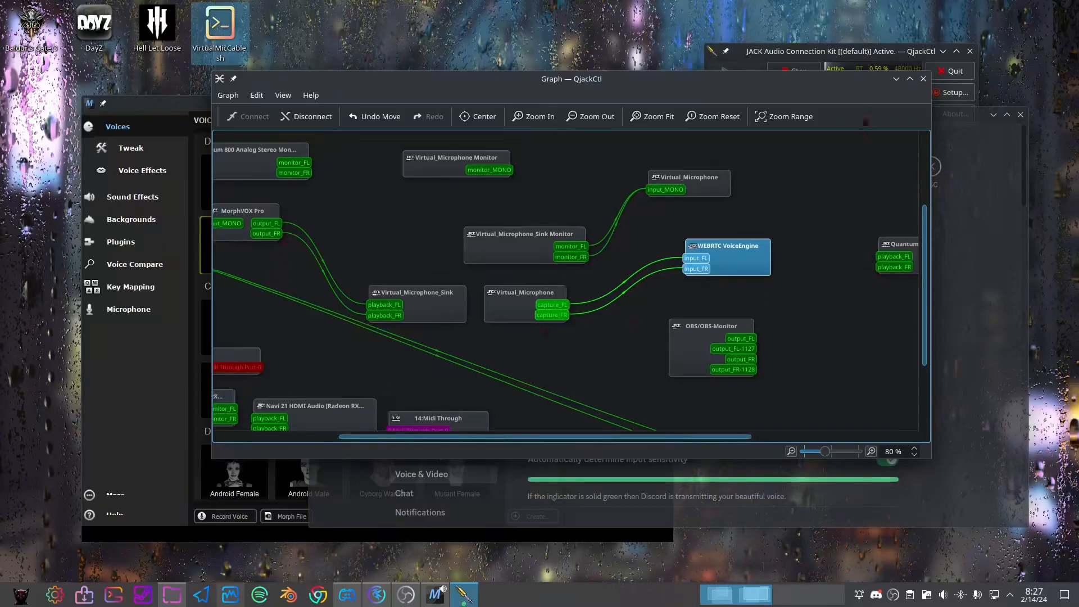
Move the QjackCtl graph out of the way, and run and stop Discord's microphone test using Virtual_Microphone
left_click_drag(810, 79, 0, 129)
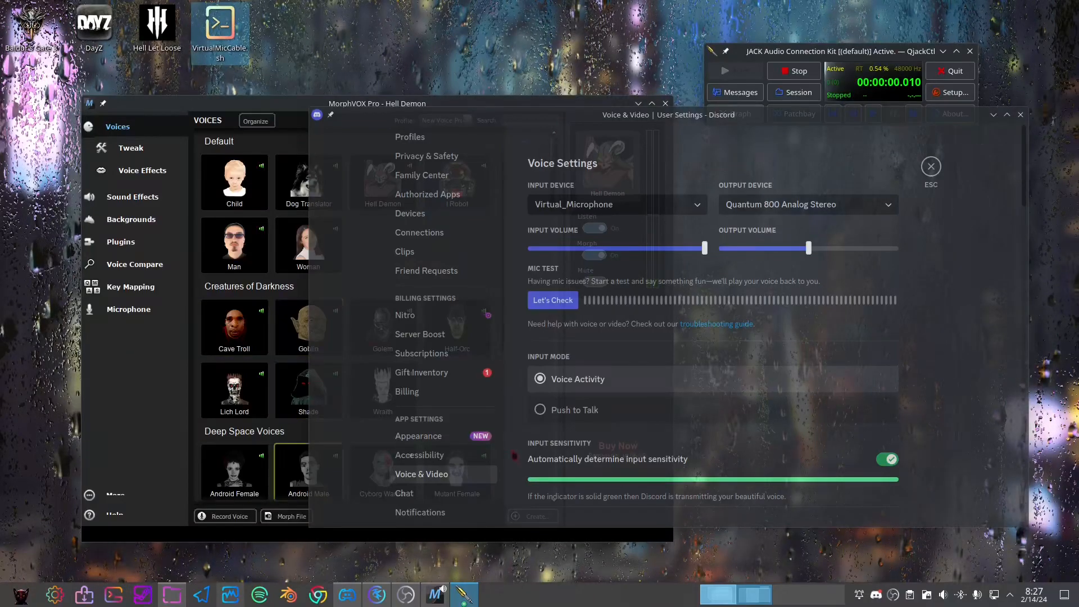
left_click(405, 595)
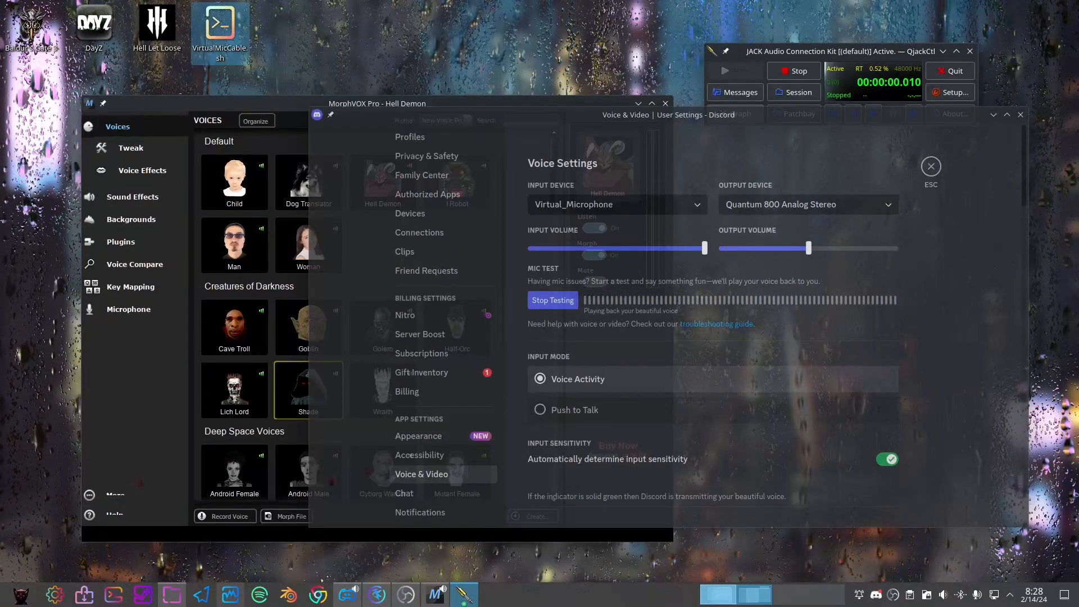
left_click(557, 302)
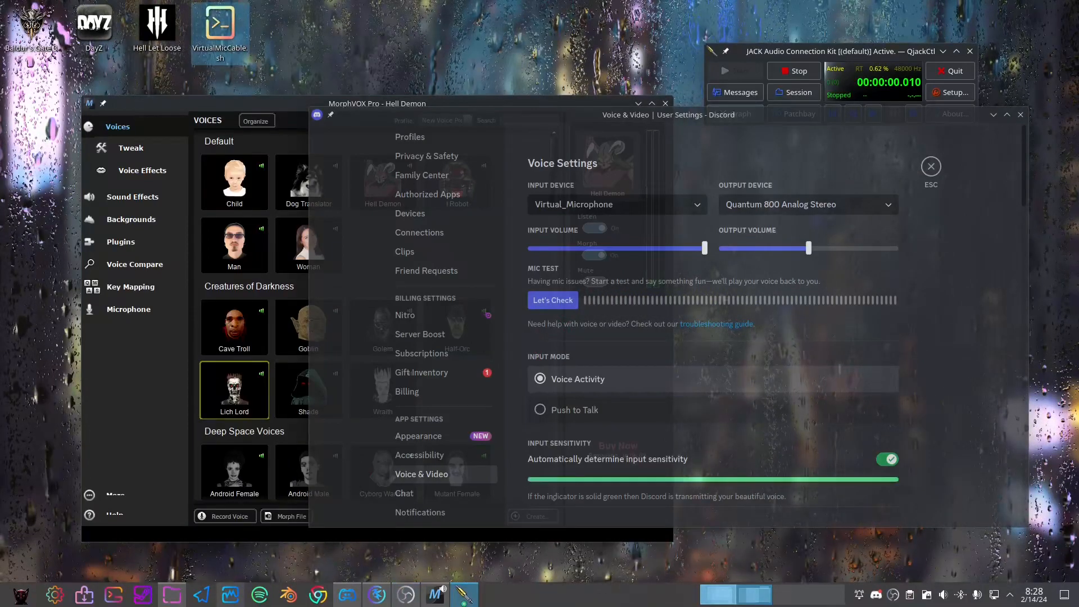
Bring the QjackCtl graph back into view and minimize it, and open the microphone audio settings in MorphVOX Pro
left_click(464, 595)
left_click_drag(808, 114, 563, 99)
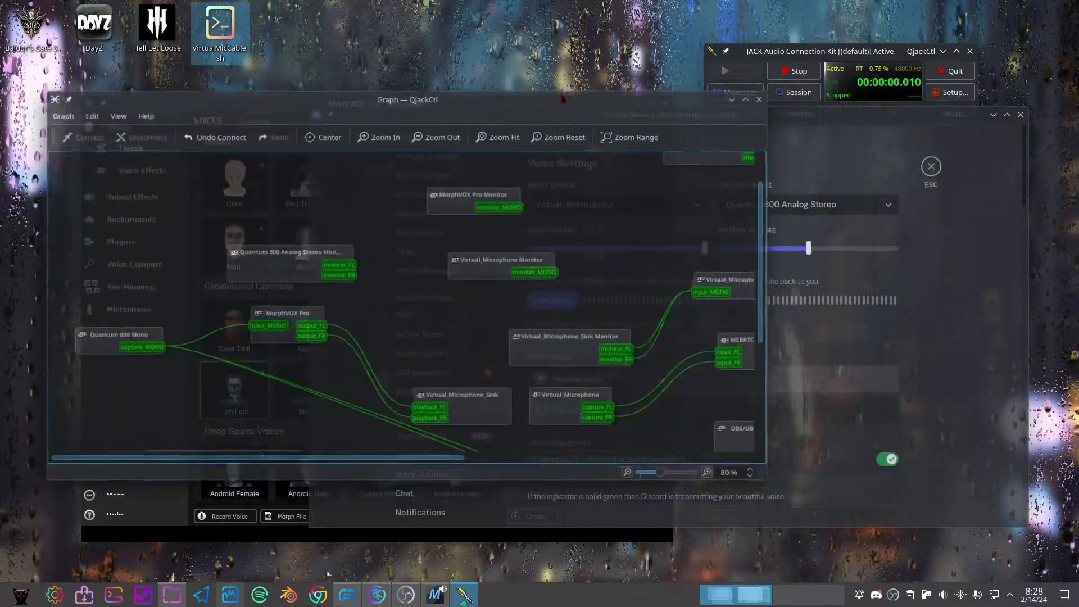
left_click(732, 99)
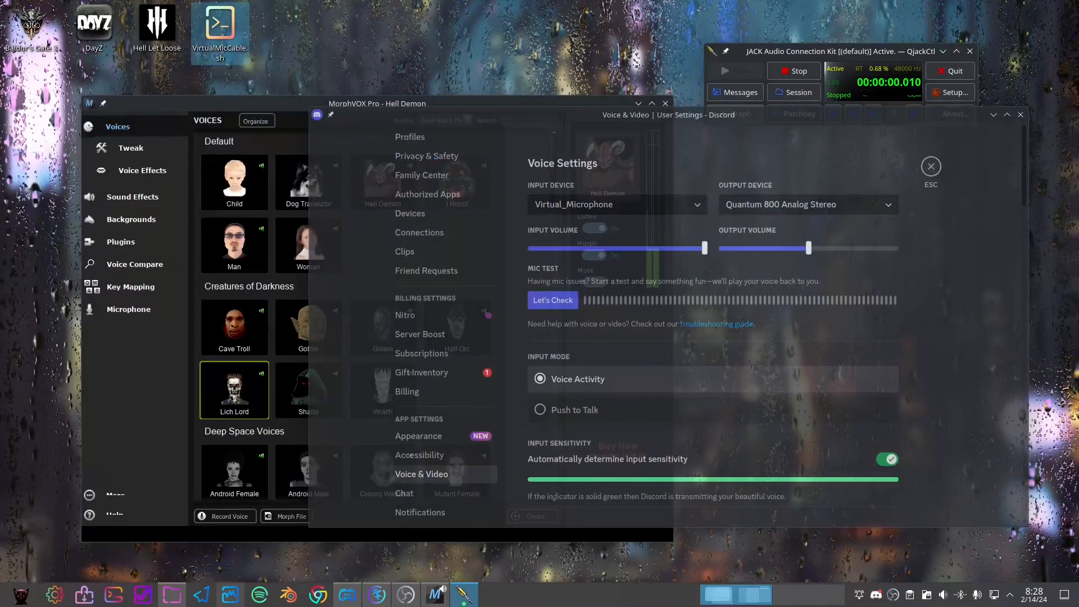
left_click(112, 360)
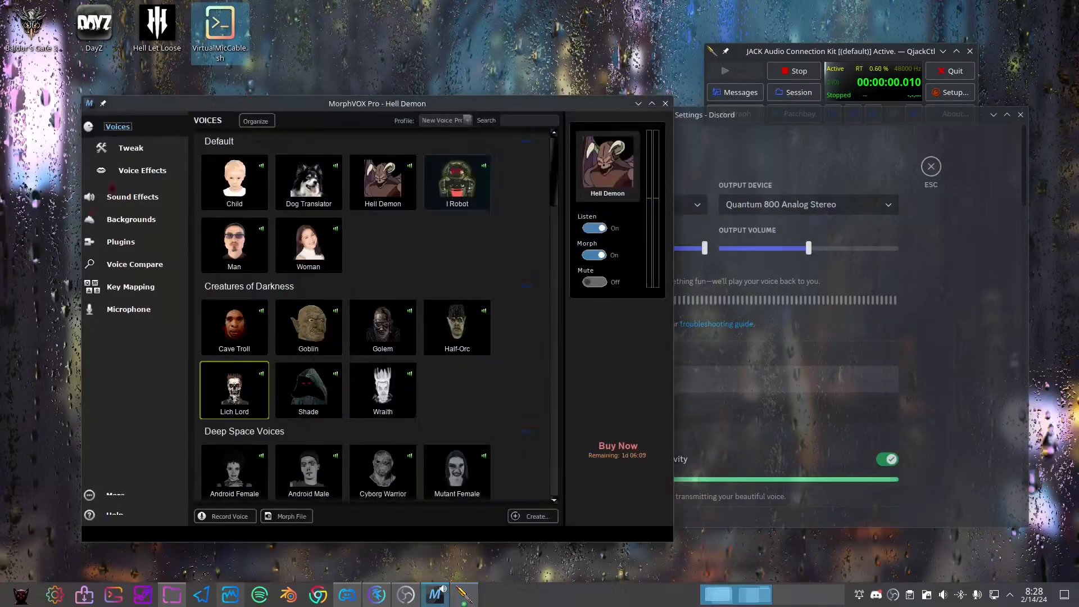
left_click(129, 309)
Look through Discord's voice, input sensitivity, soundboard and video settings, and return to MorphVOX Pro
scroll(975, 402, "down", 2)
scroll(975, 402, "down", 2)
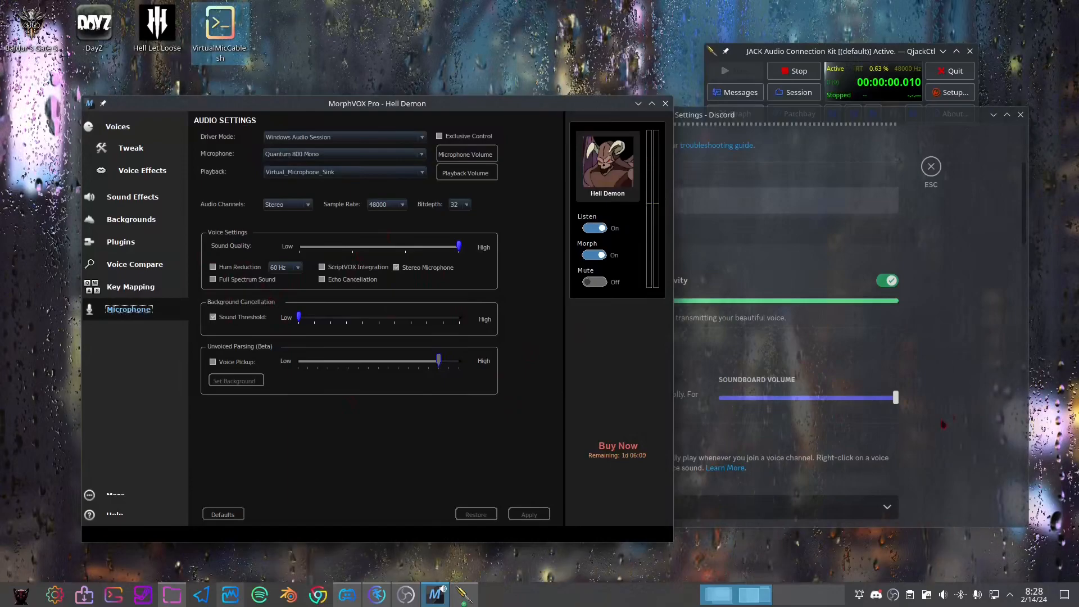
left_click(348, 595)
scroll(580, 386, "down", 1)
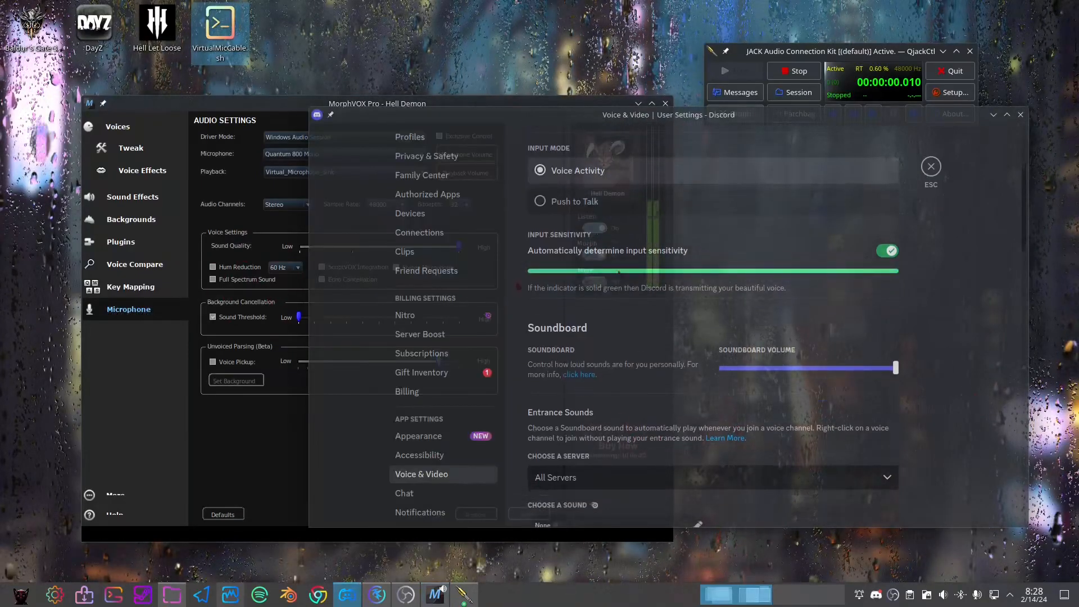
scroll(713, 337, "down", 5)
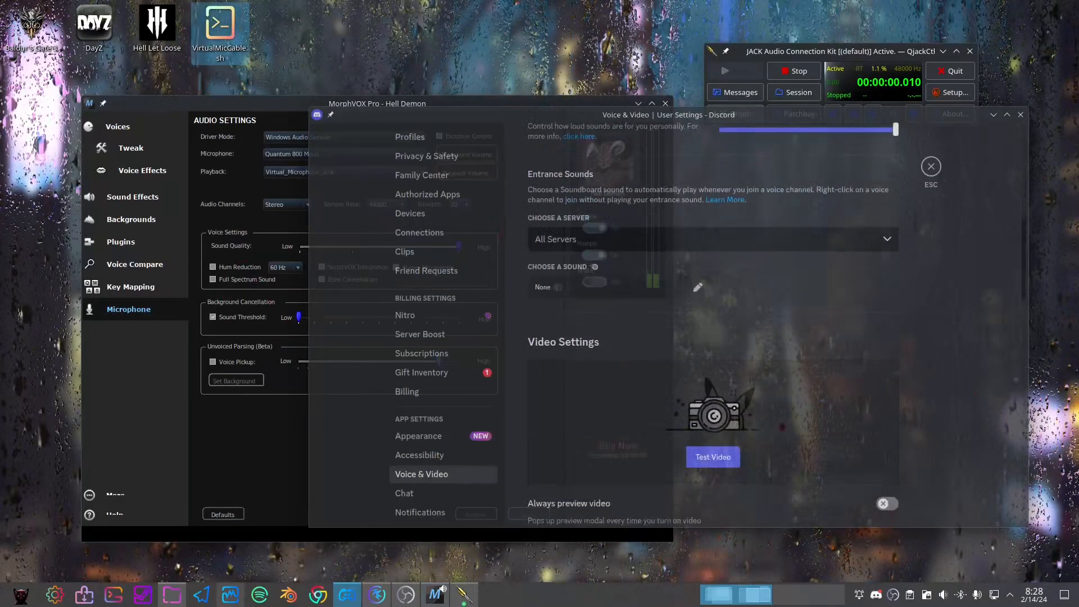
scroll(820, 386, "up", 5)
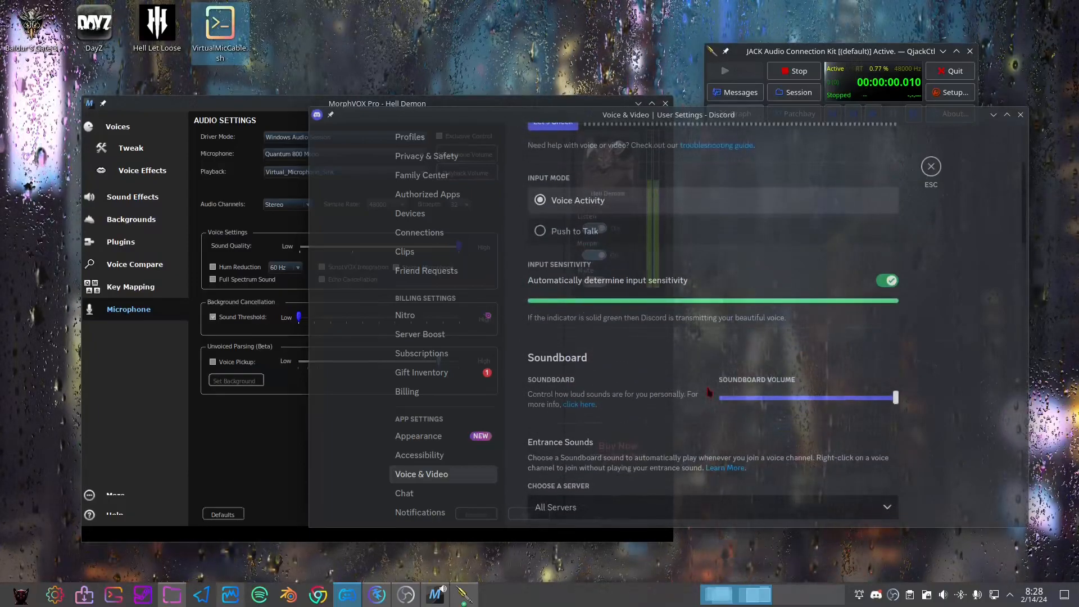
scroll(806, 229, "up", 2)
scroll(806, 229, "up", 2)
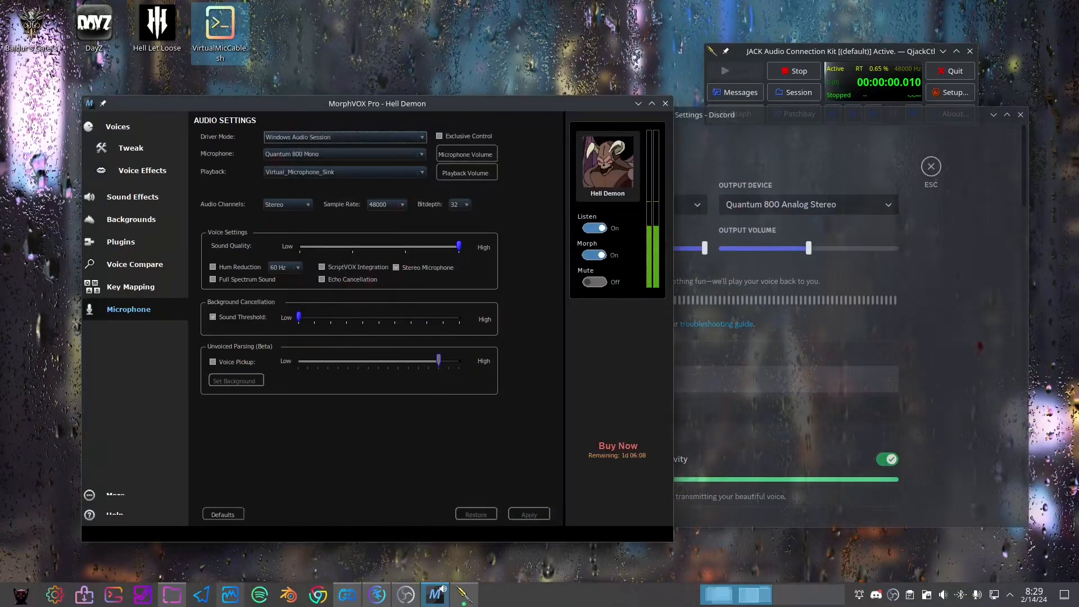
left_click(829, 282)
scroll(761, 347, "down", 2)
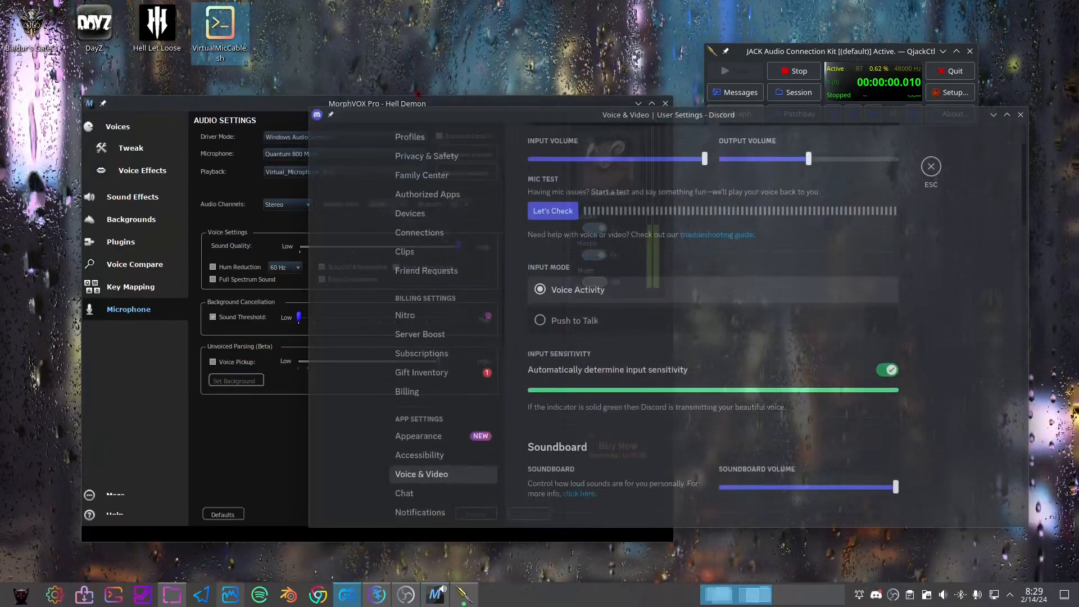
left_click(482, 102)
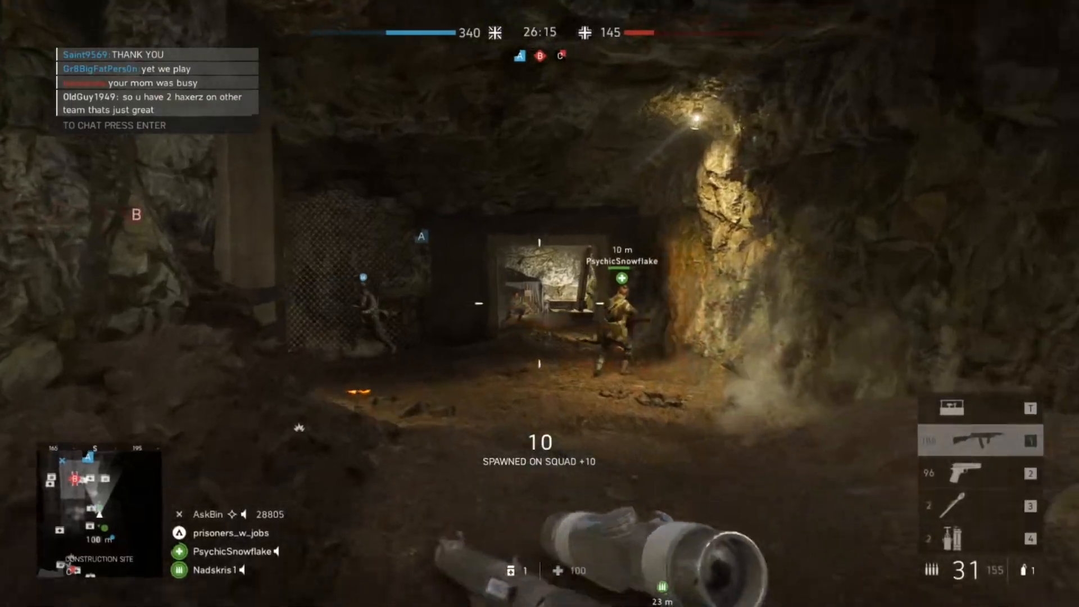
right_click(540, 304)
left_click(540, 303)
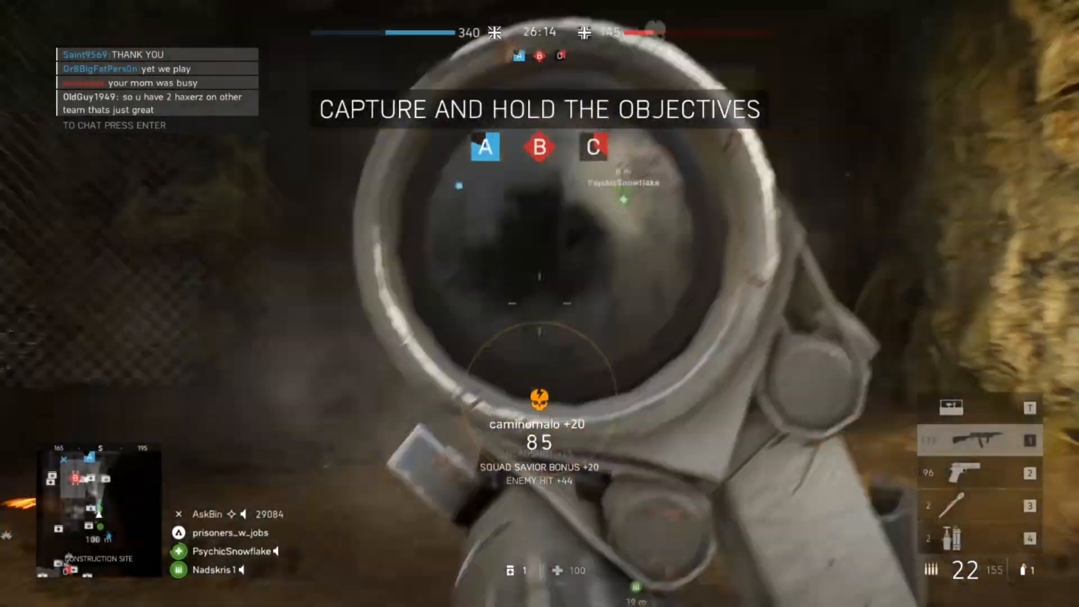